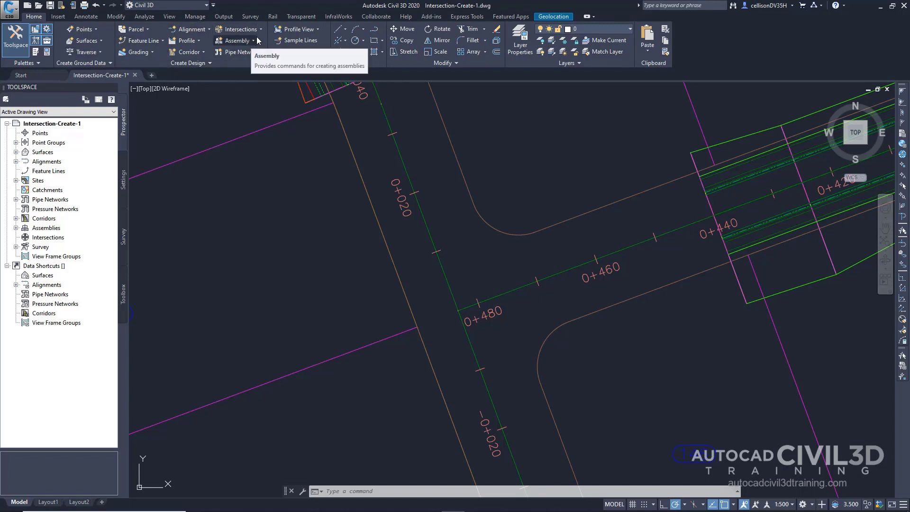
Start a new intersection where the First Street and Second Street centerlines meet, using the All Crowns Maintained corridor type.
click(260, 30)
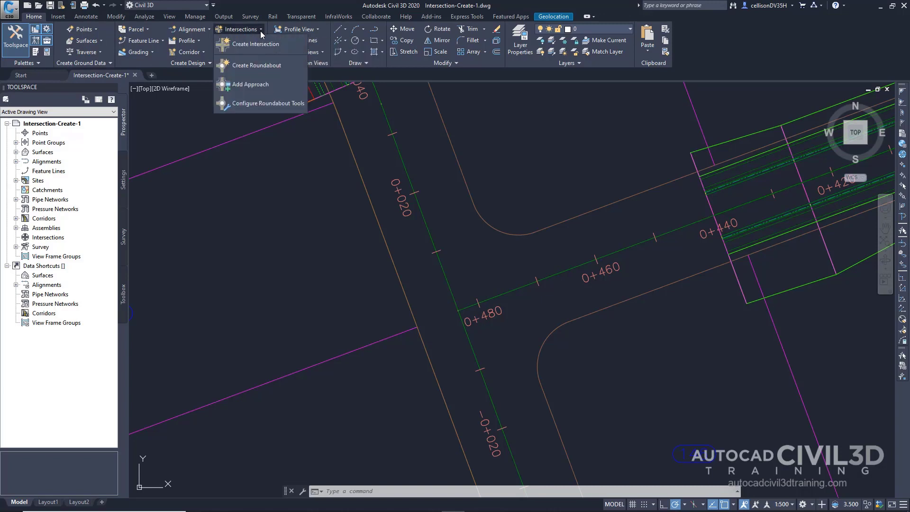
click(291, 45)
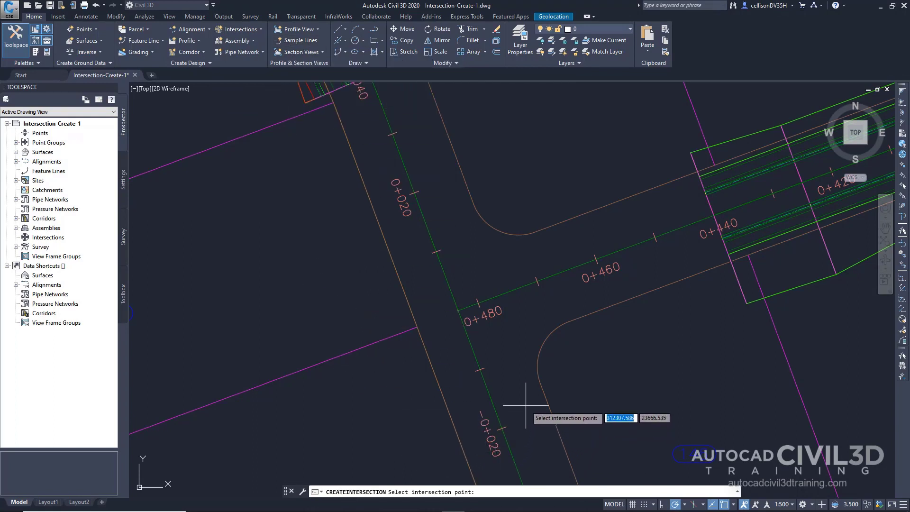
click(458, 311)
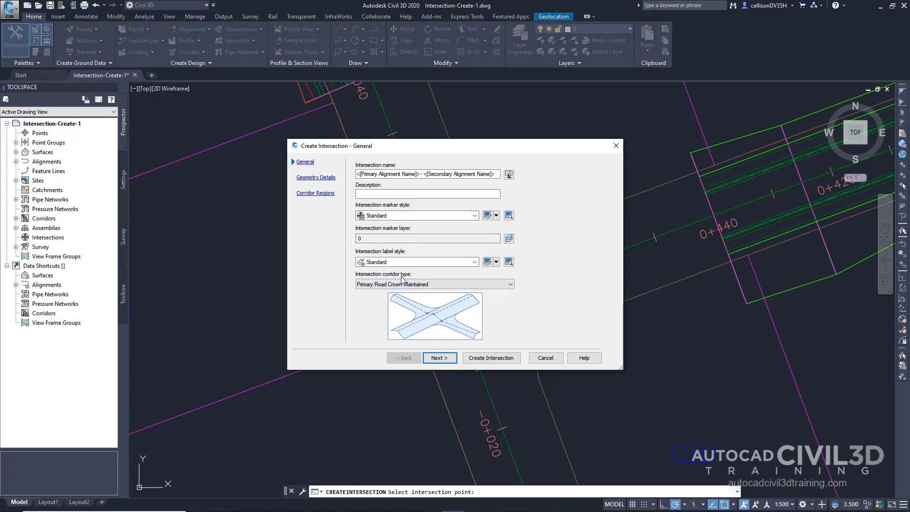
click(429, 284)
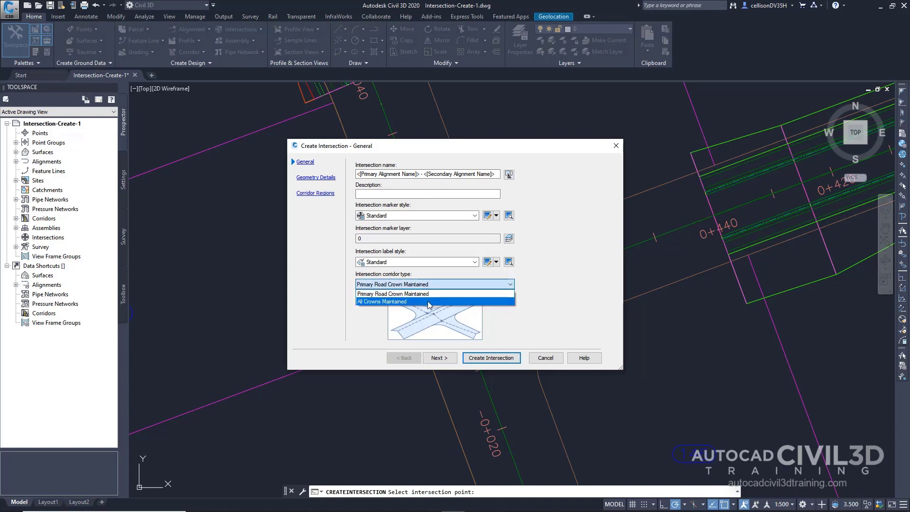
click(428, 302)
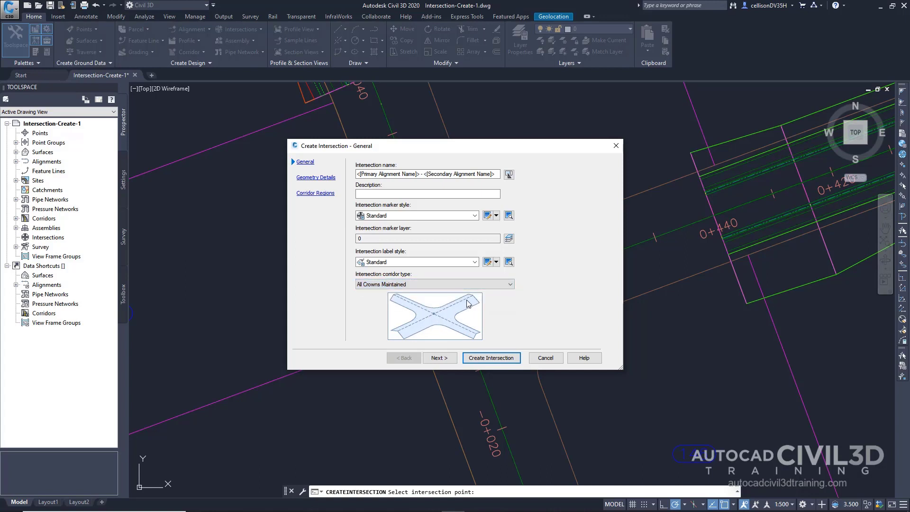
click(445, 362)
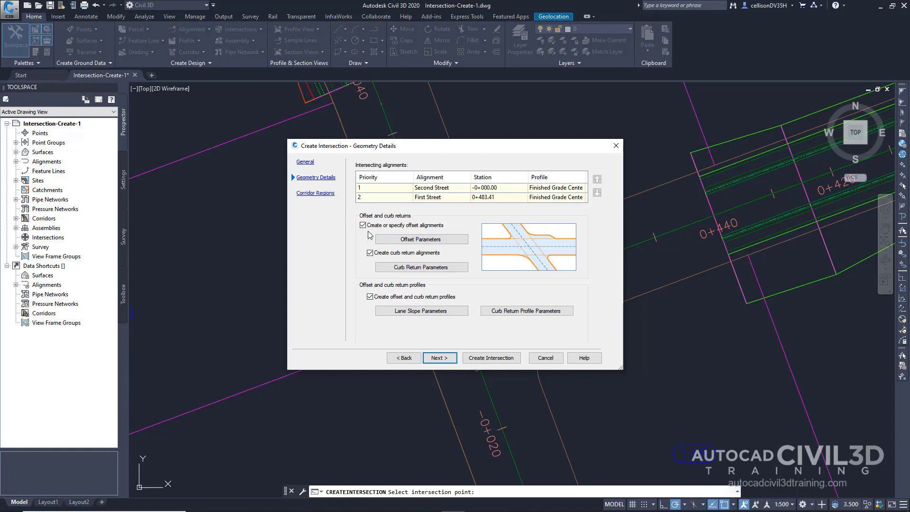
Set the left and right offset values of the secondary road, First Street, to 3.5 m in the intersection offset parameters.
click(405, 244)
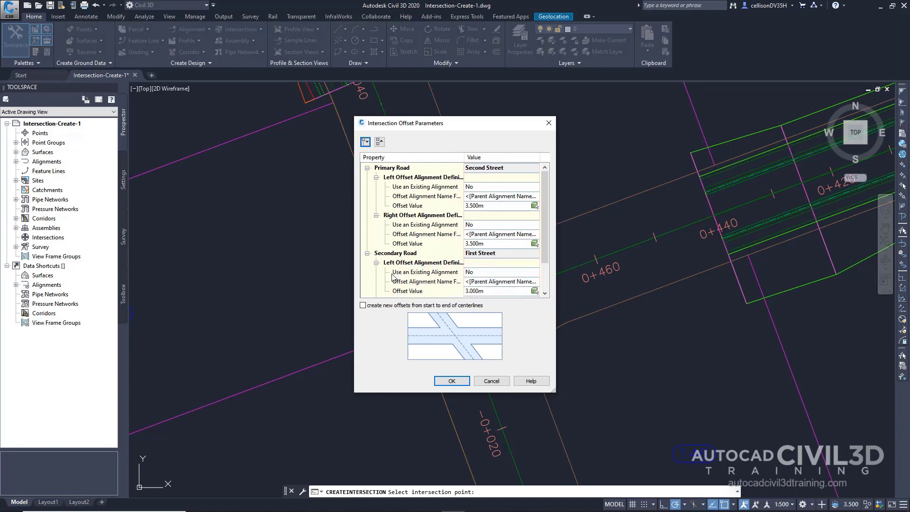
scroll(396, 278, down, 1)
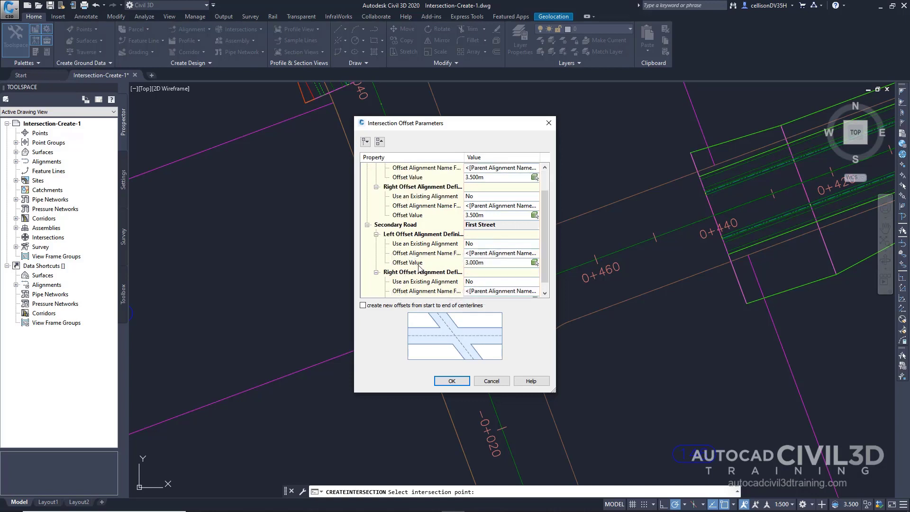
click(487, 262)
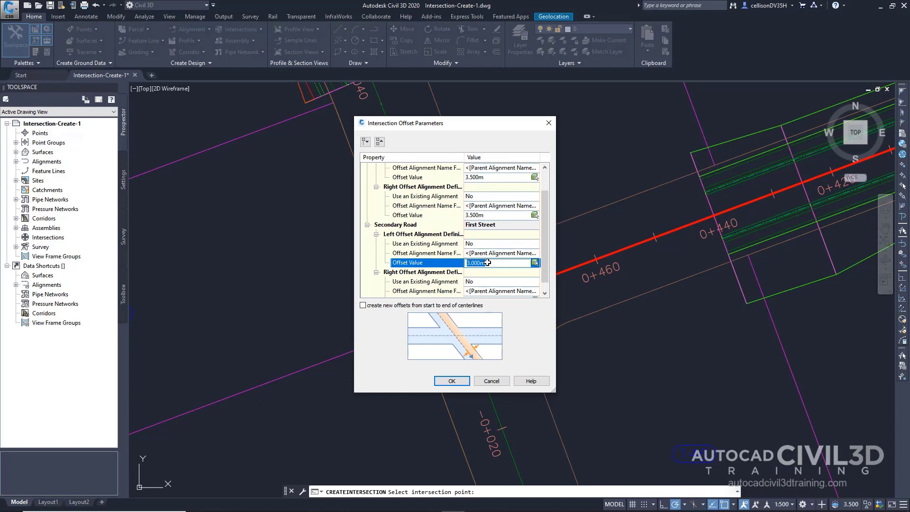
text(3.5)
key(Return)
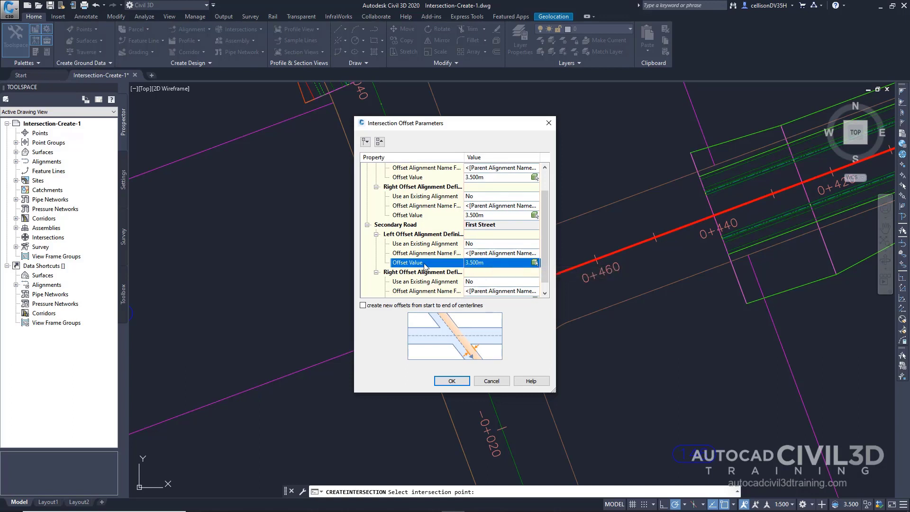
scroll(419, 267, down, 1)
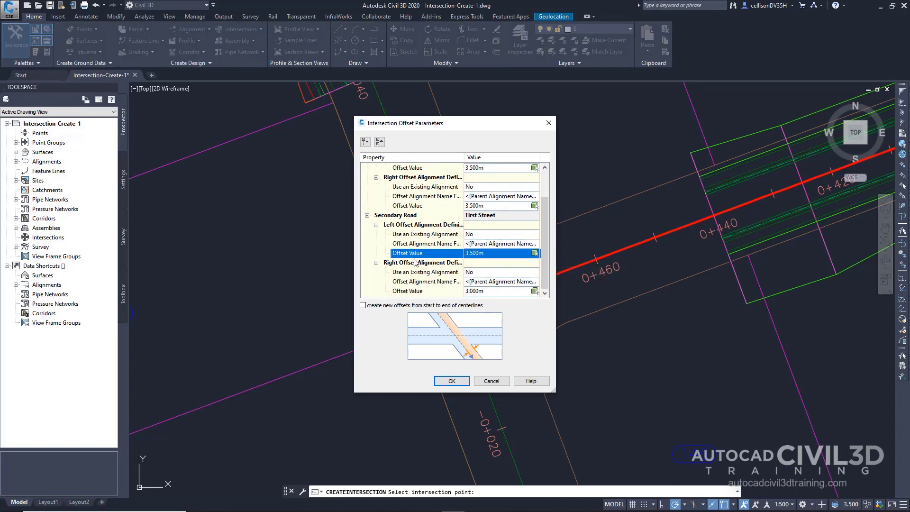
click(486, 291)
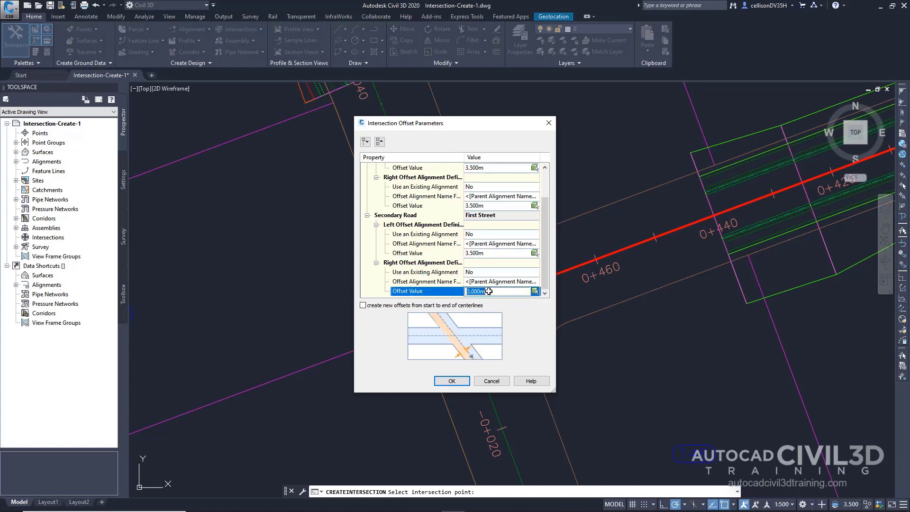
text(3.5)
key(Return)
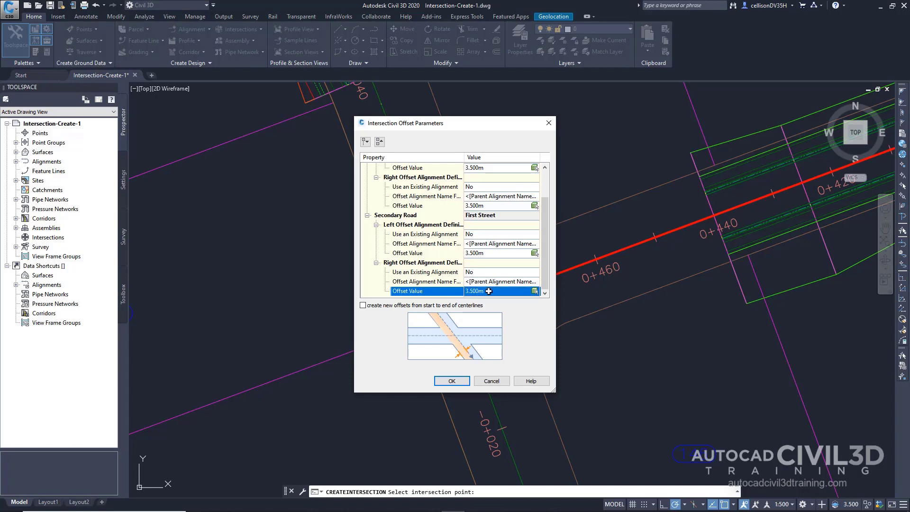
click(527, 302)
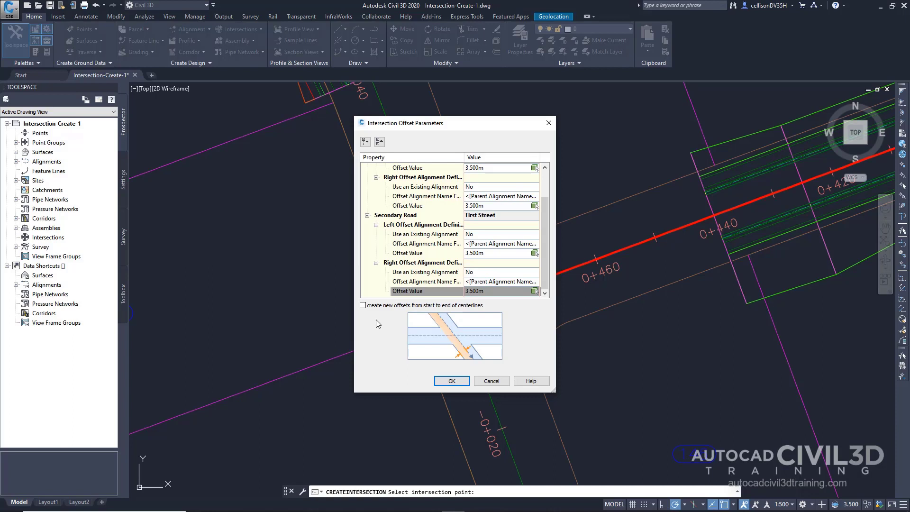
click(451, 380)
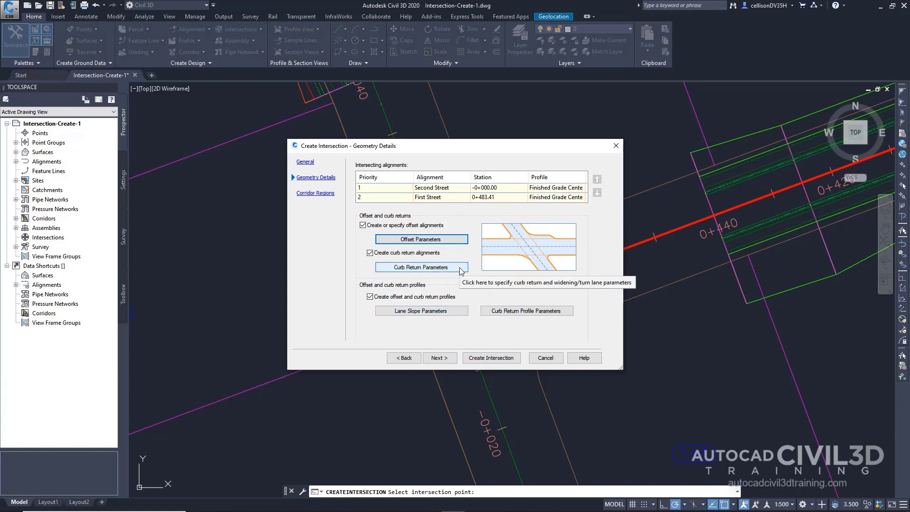
Set the NE quadrant's curb return radius to 7.5 m and copy its curb return parameters to all quadrants.
click(420, 267)
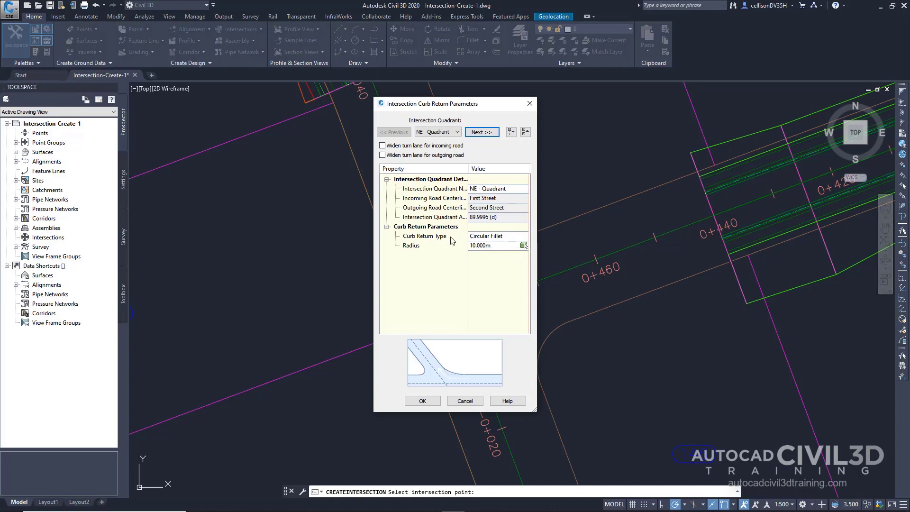
click(498, 245)
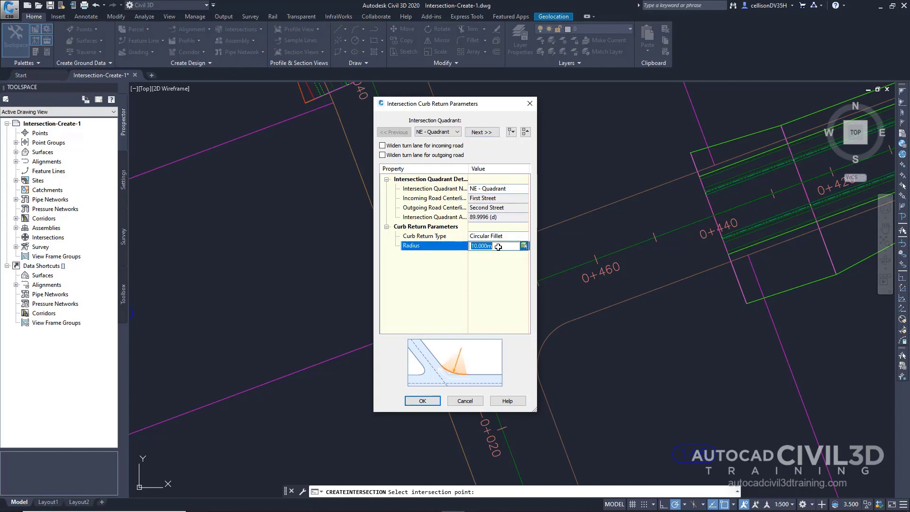
text(7.5)
key(Return)
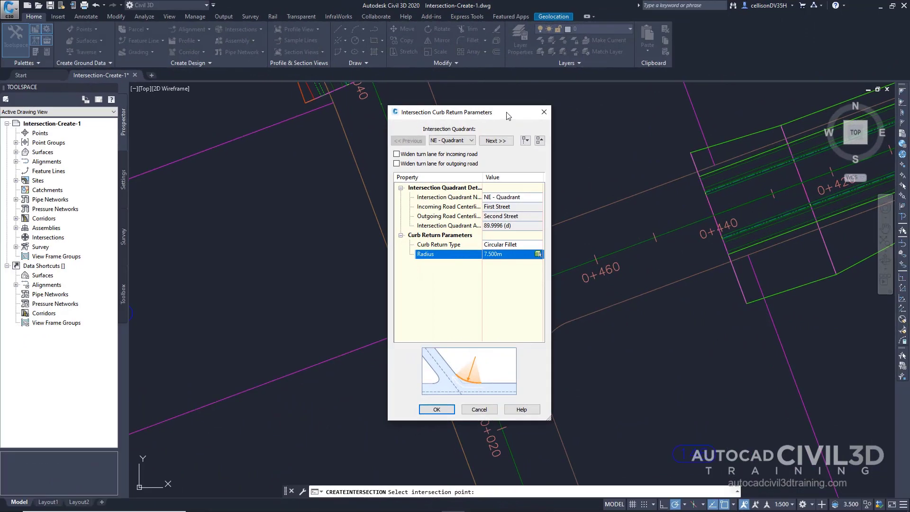
drag(507, 115, 320, 125)
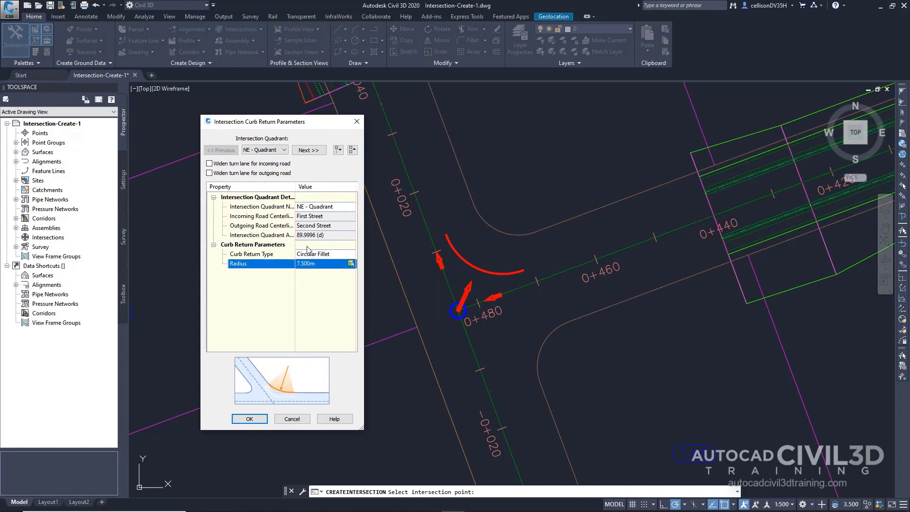
right_click(259, 246)
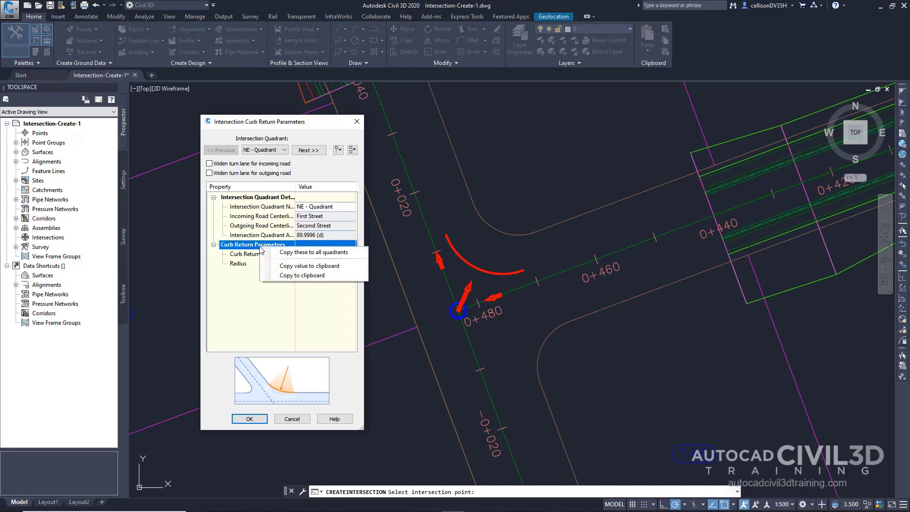
click(284, 254)
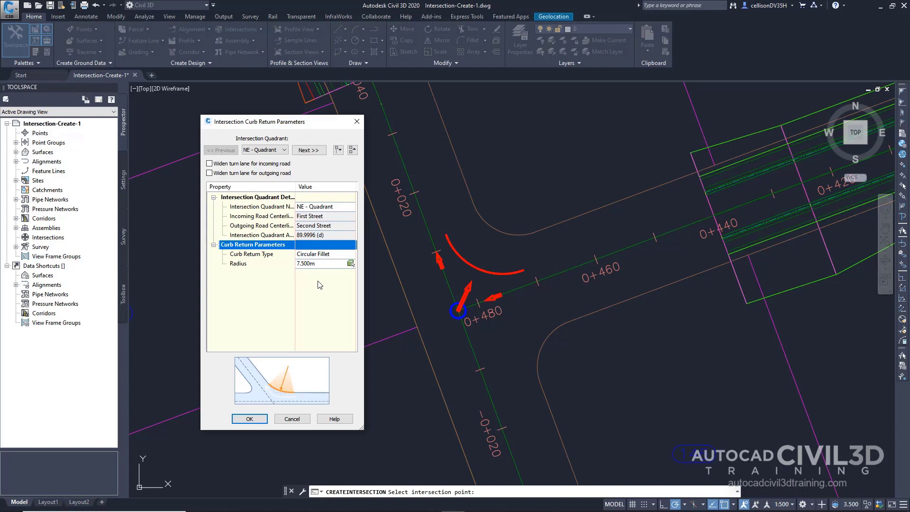
click(255, 420)
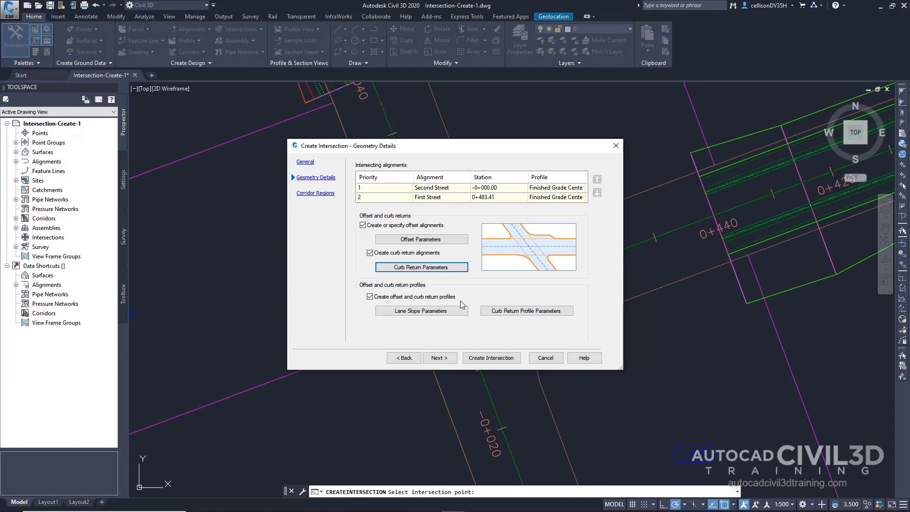
Add the intersection's corridor regions to the existing Second Street corridor, with EG as the daylight surface.
click(444, 357)
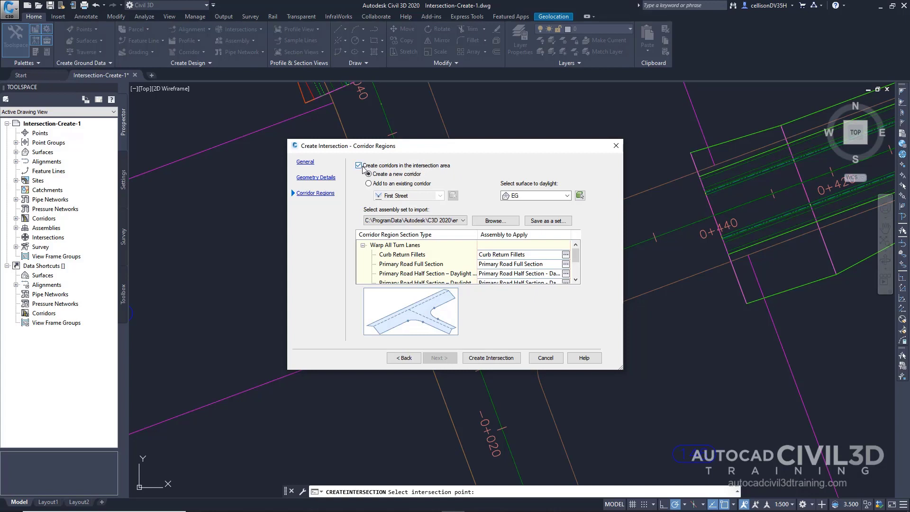
click(422, 185)
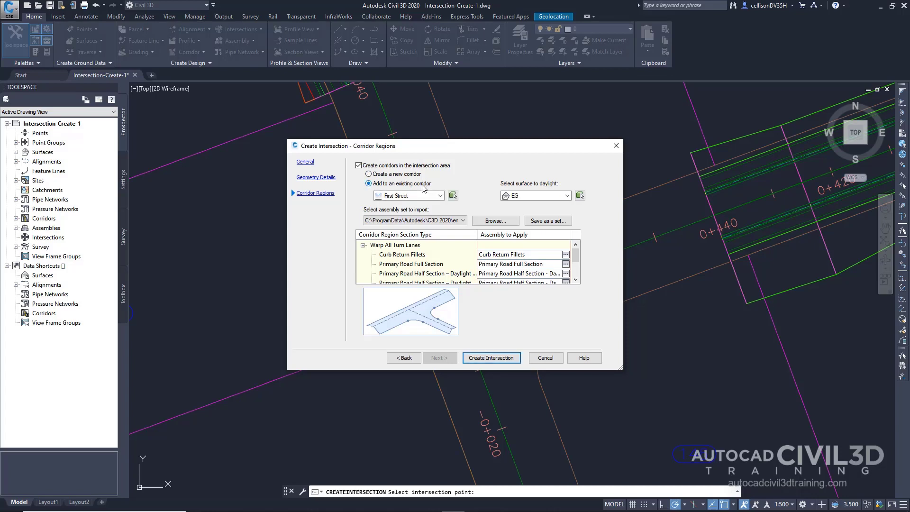
click(427, 196)
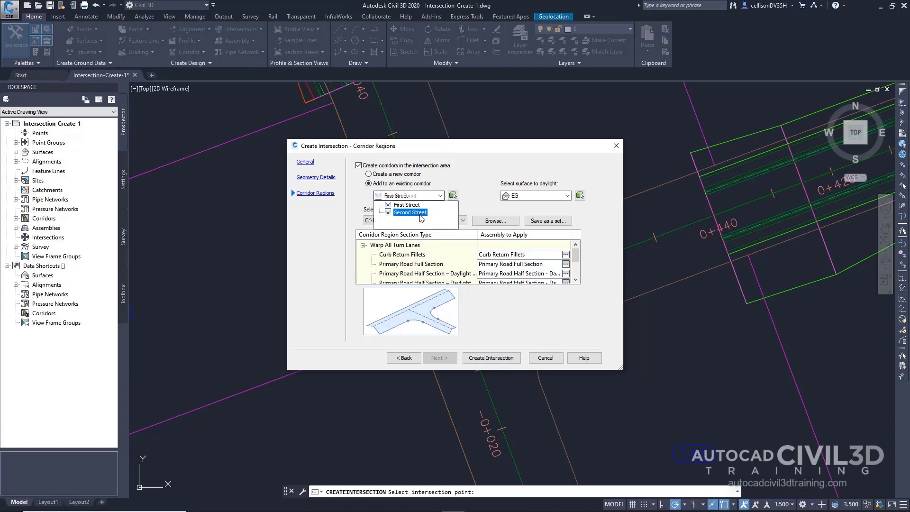
click(410, 212)
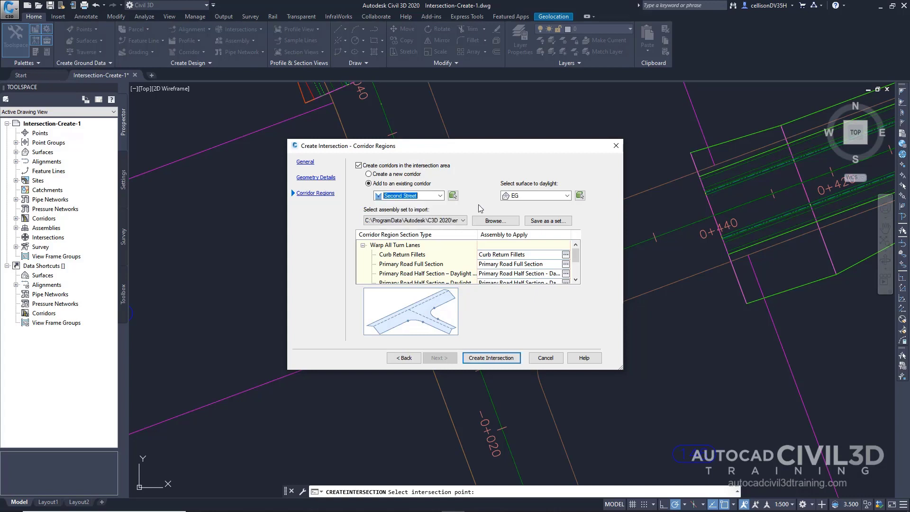
click(524, 196)
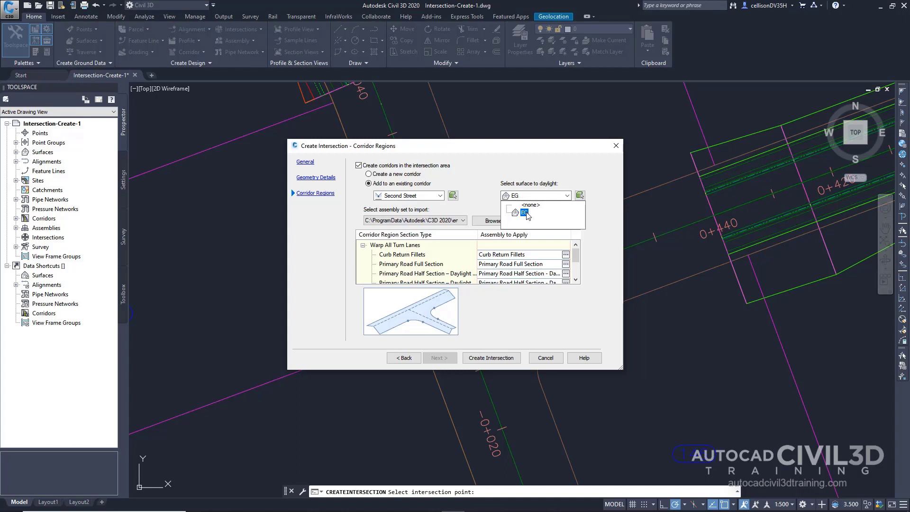
click(524, 212)
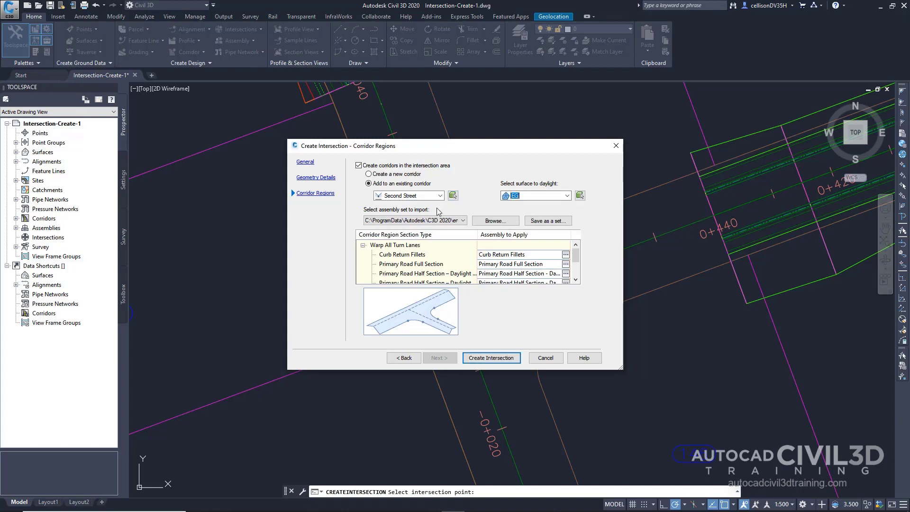
Import the assembly set Intersection-Assembly-Set_All-Crowns.xml and create the intersection.
click(489, 221)
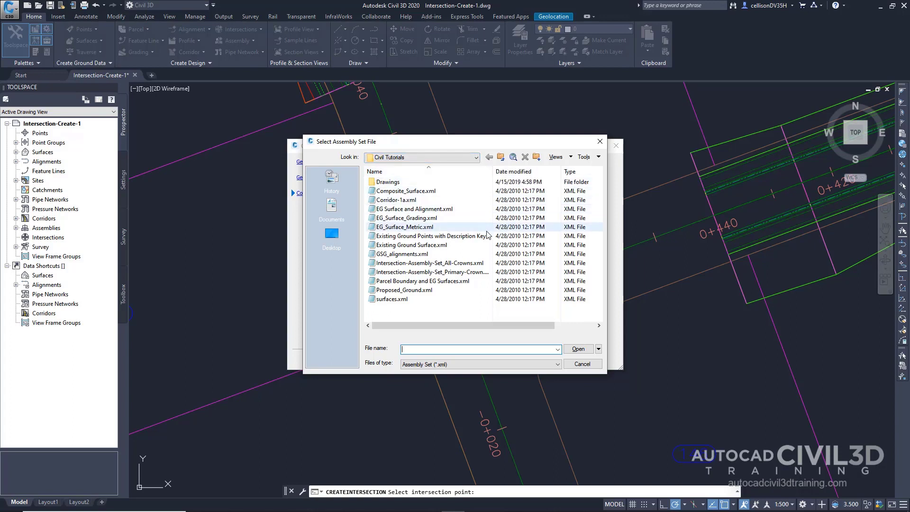
click(492, 264)
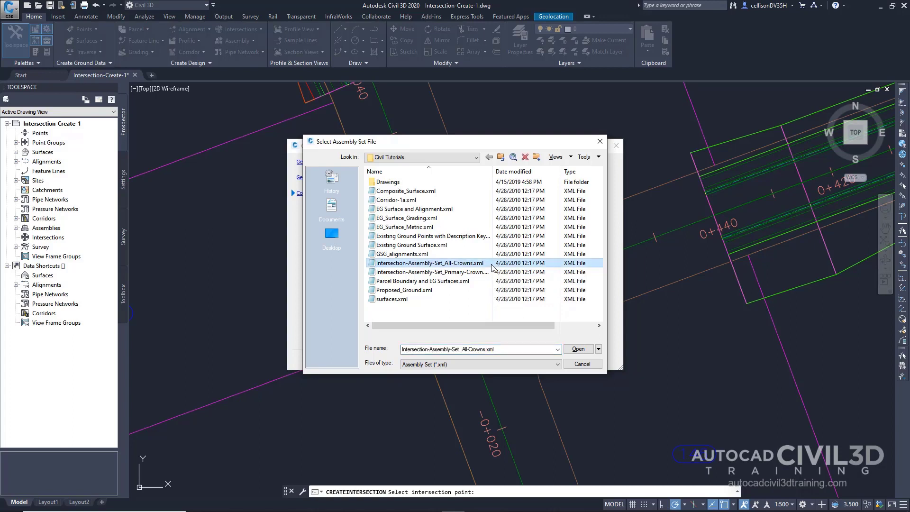
click(581, 348)
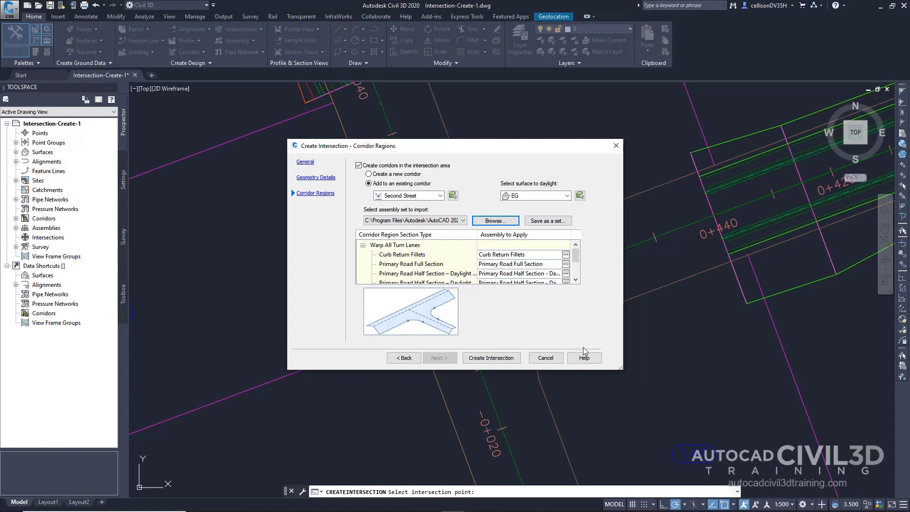
click(496, 361)
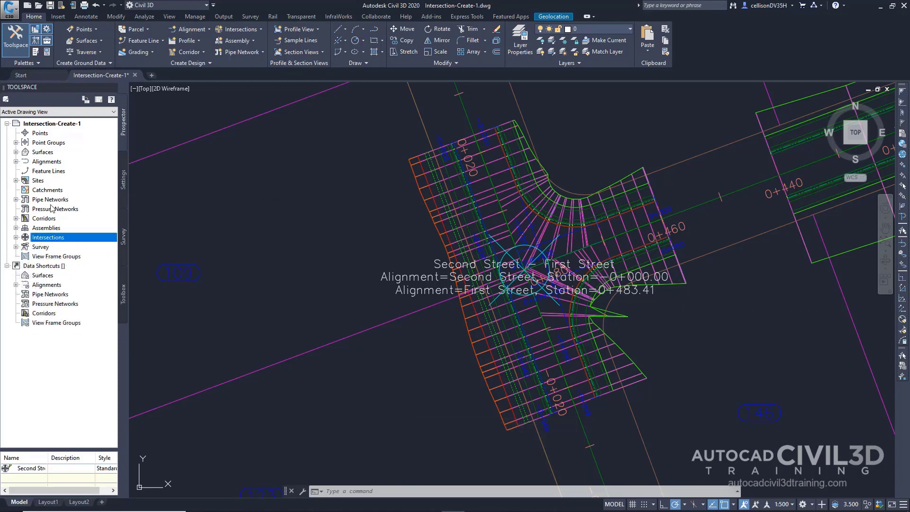
Expand the centerline, offset and curb return alignment collections to examine the drawing's alignments.
click(16, 161)
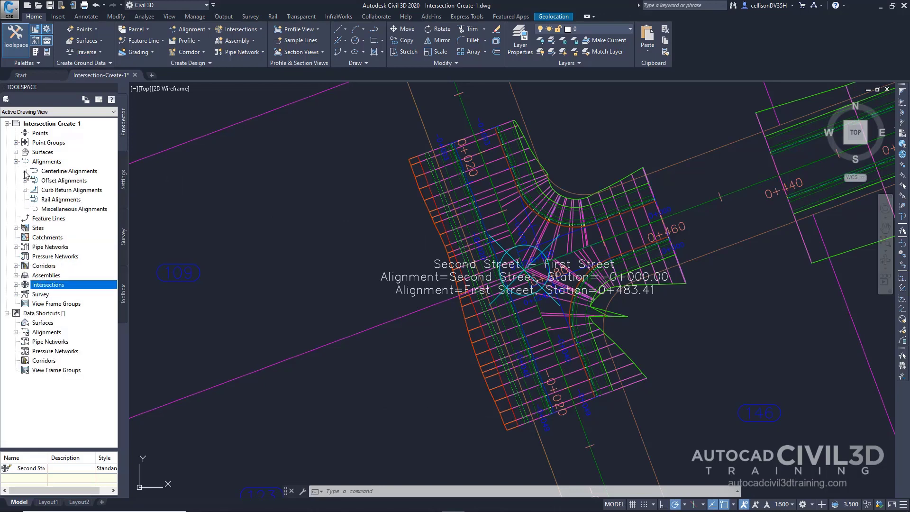
click(25, 171)
click(25, 200)
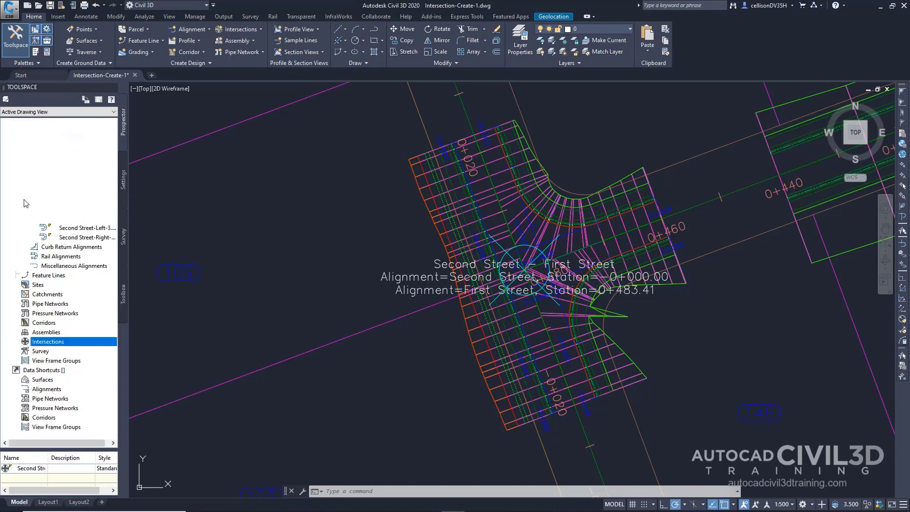
click(25, 248)
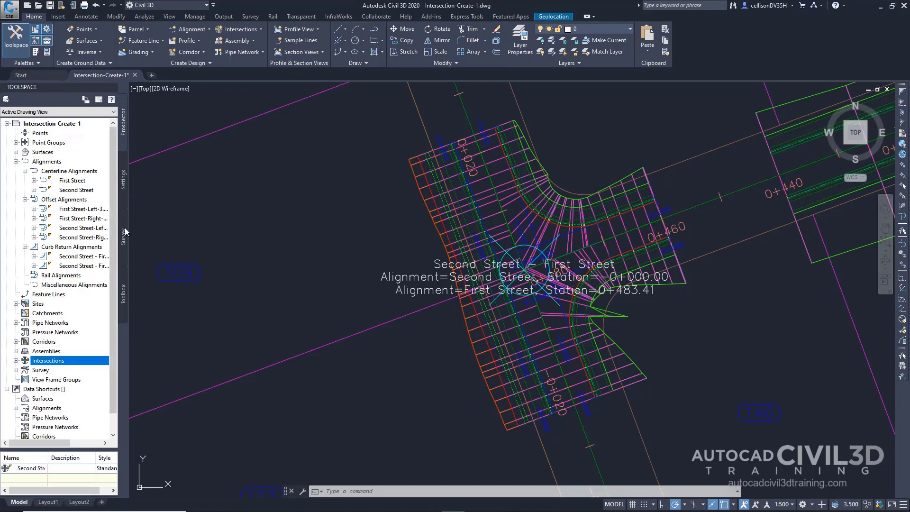
Widen the Toolspace and expand the profiles of First Street's left offset alignment and the Corridors collection to examine what was generated.
drag(128, 230, 228, 221)
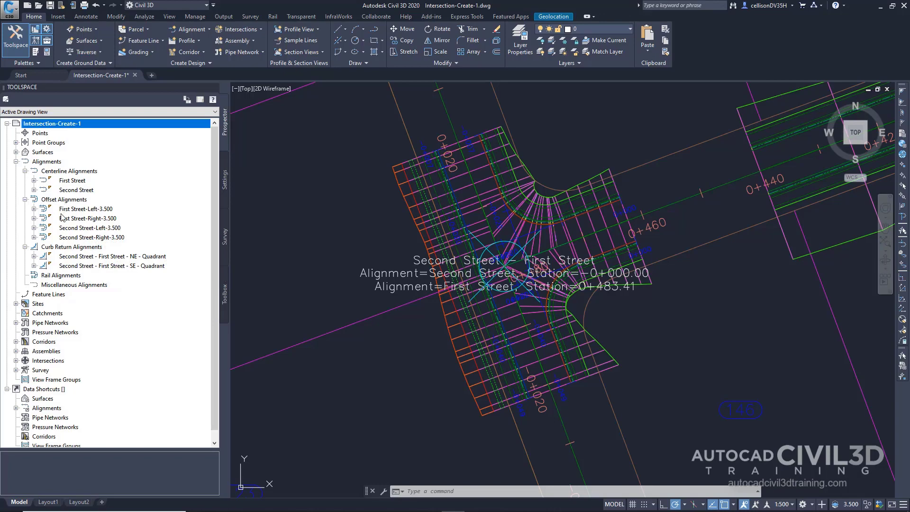
click(34, 209)
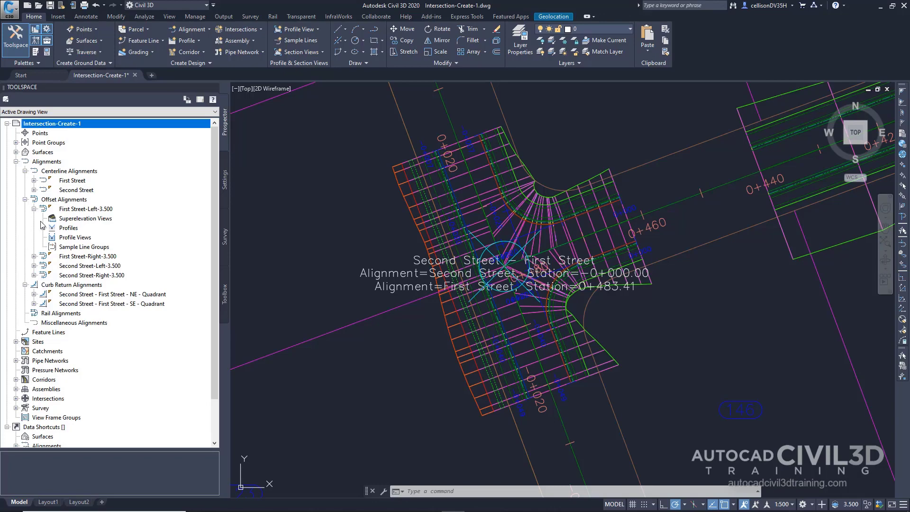
click(43, 228)
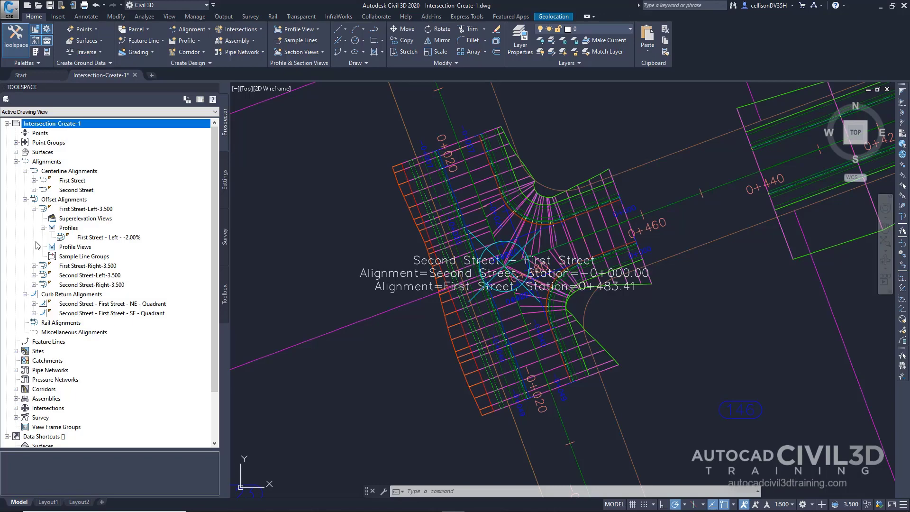
double_click(43, 389)
Stretch the start of the Second Street corridor to station 21 so it meets the intersection corridor's north edge.
scroll(508, 261, down, 2)
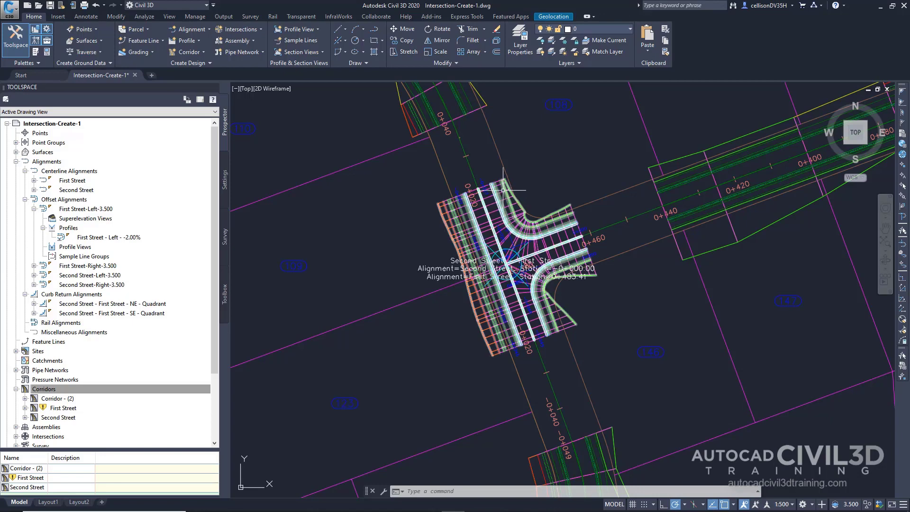
click(503, 190)
middle_drag(524, 162, 560, 227)
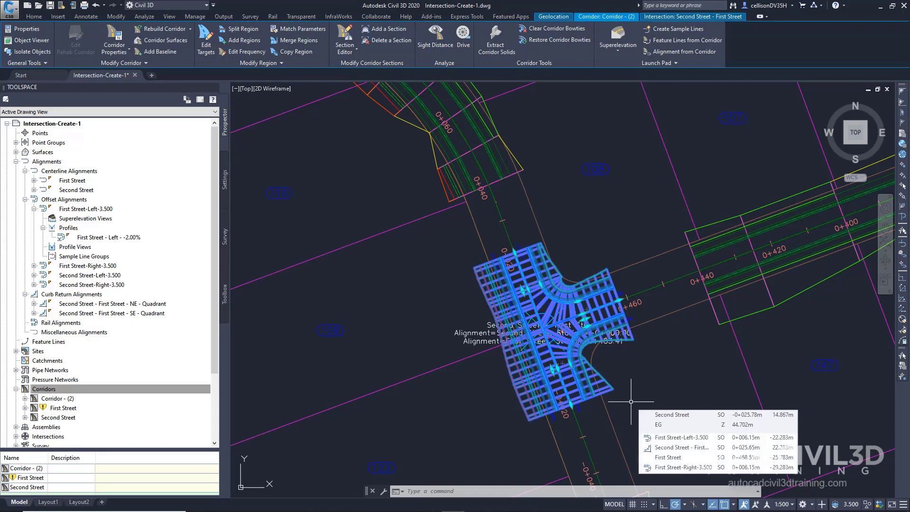
click(511, 176)
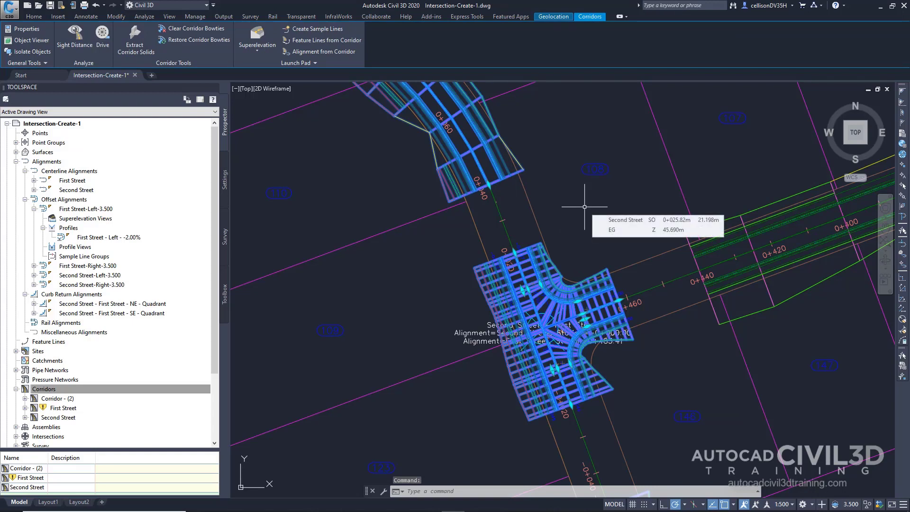
click(489, 185)
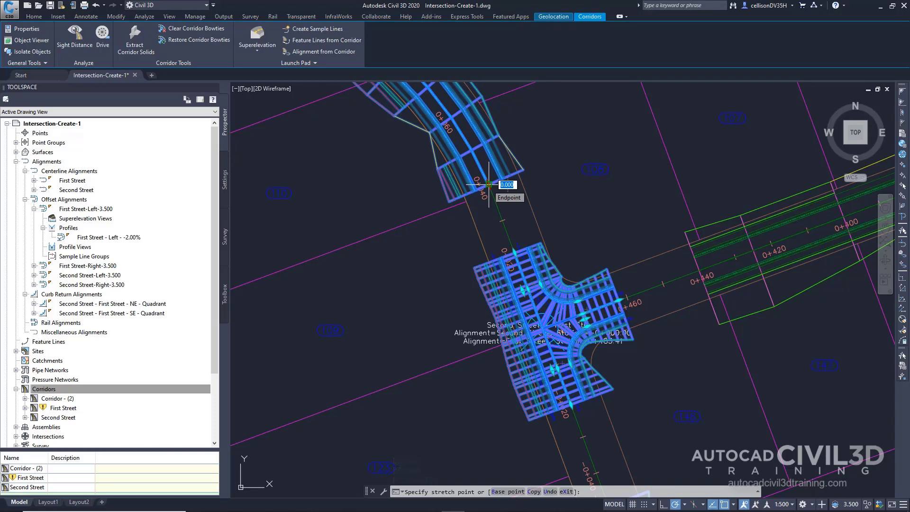
text(21)
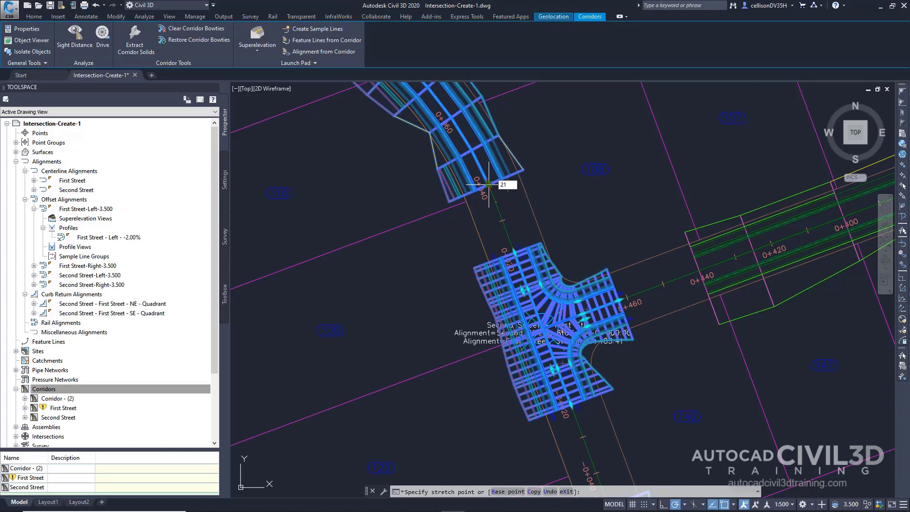
key(Return)
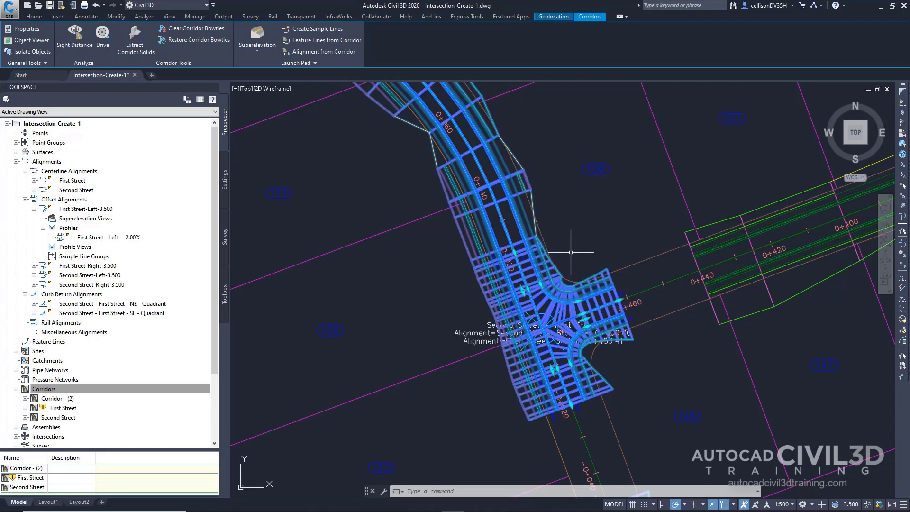
middle_drag(662, 384, 625, 197)
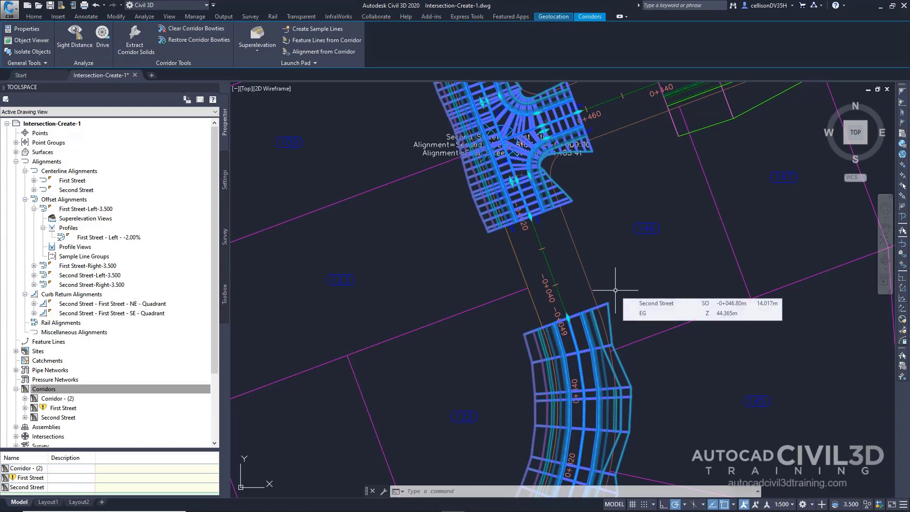
key(Escape)
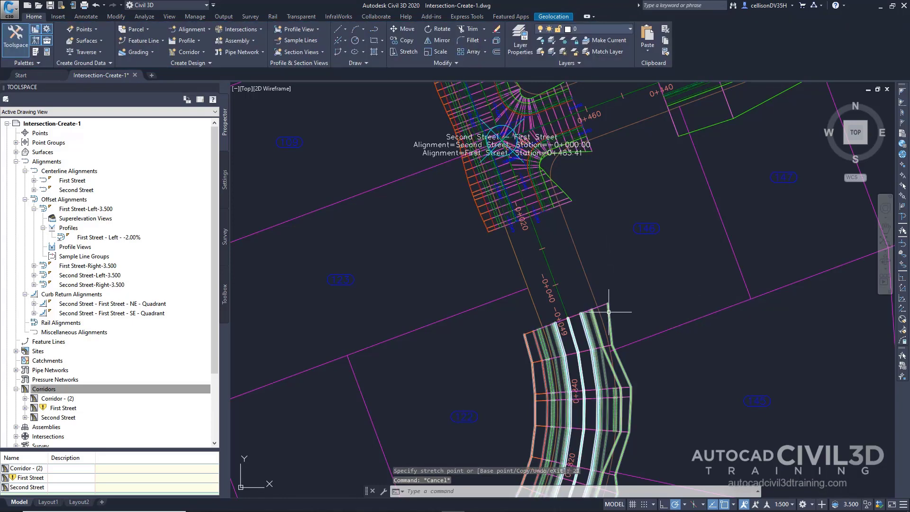
Copy the Second Street corridor region with the Fill option into the gap from station -0+049.19 to 0+021.00 through the intersection.
click(608, 312)
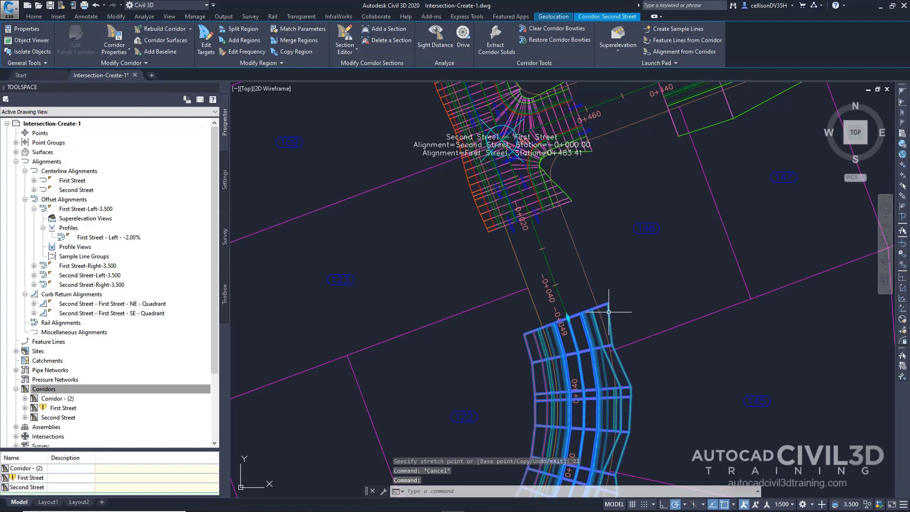
click(292, 56)
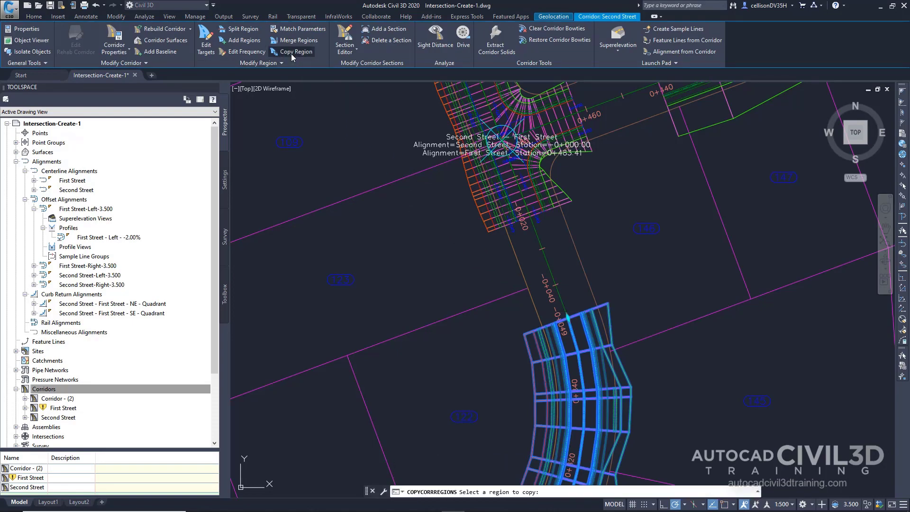
scroll(440, 350, down, 5)
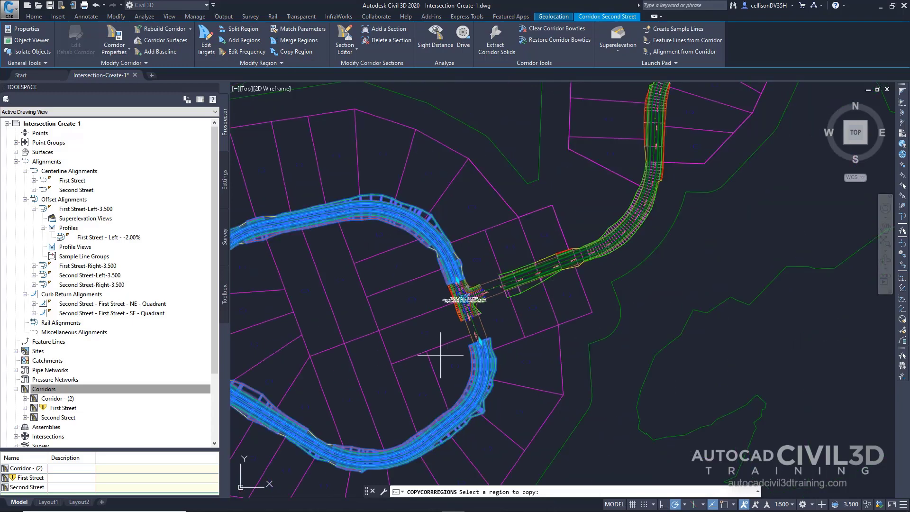
middle_drag(419, 353, 468, 353)
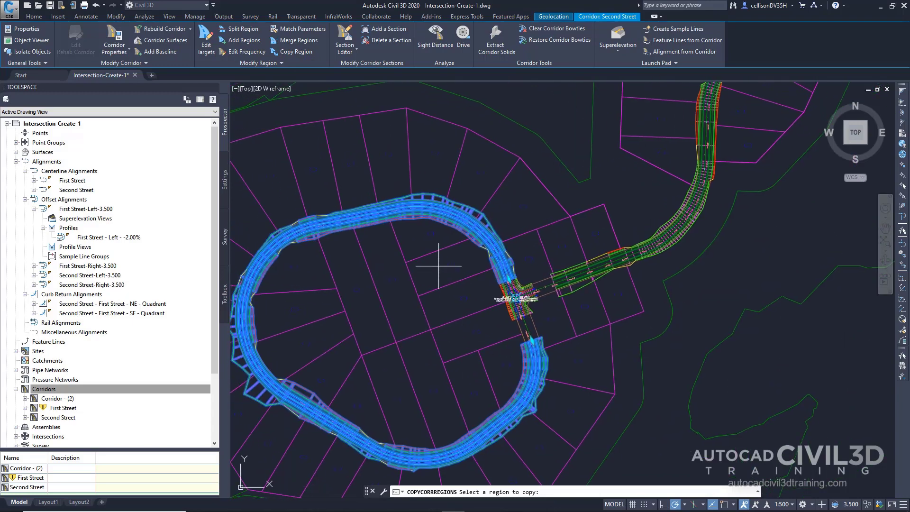
click(374, 215)
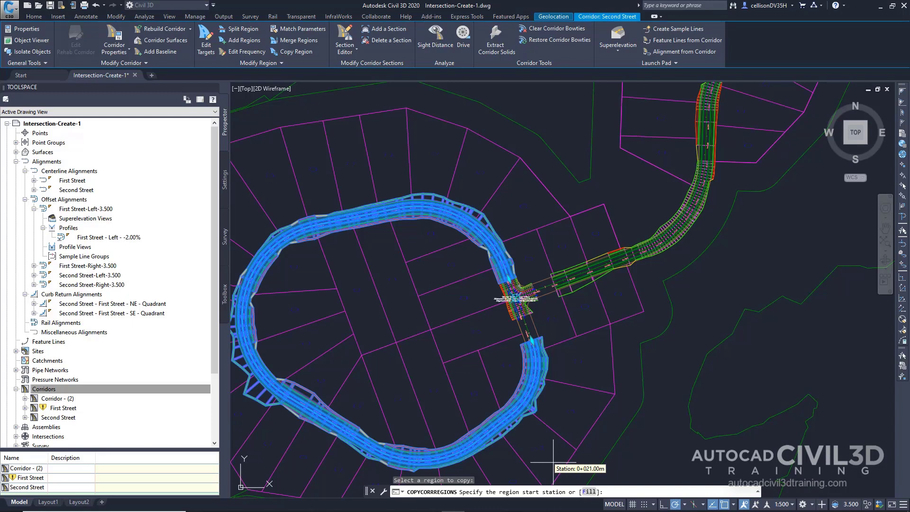
click(588, 493)
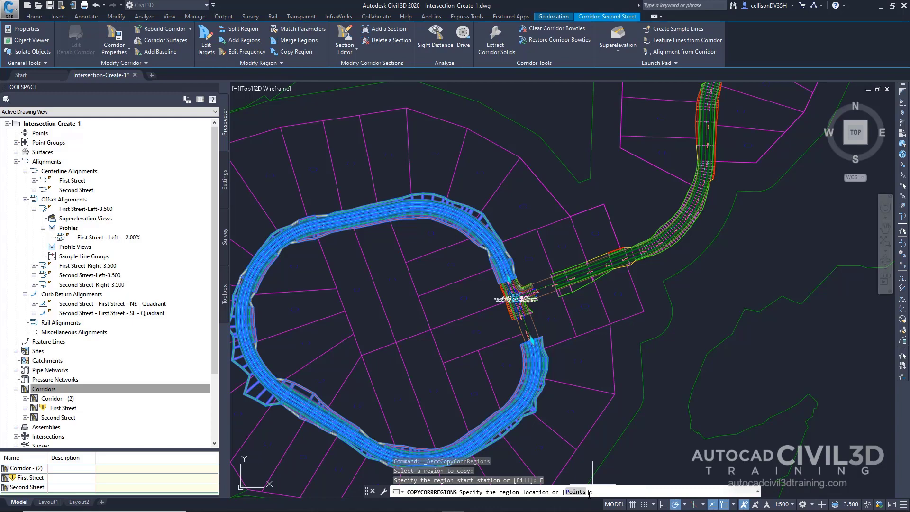
scroll(556, 377, up, 3)
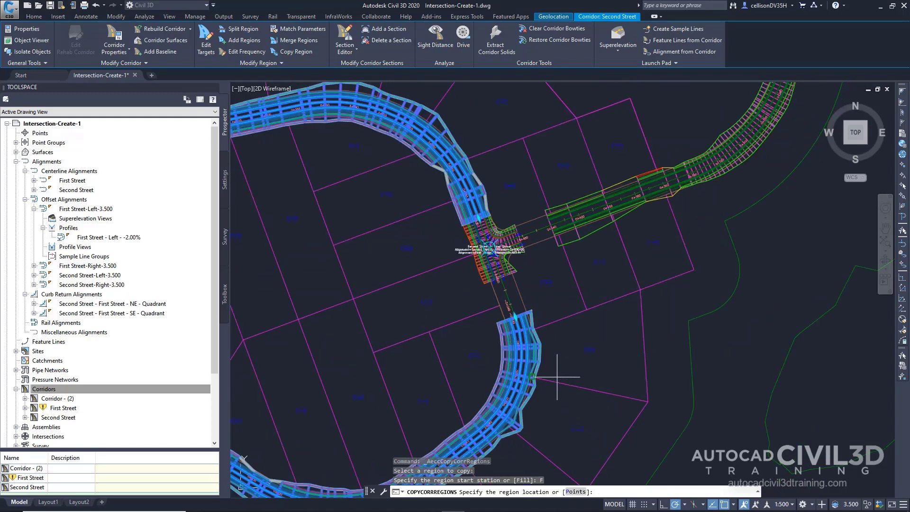
scroll(556, 377, up, 4)
middle_drag(559, 305, 640, 444)
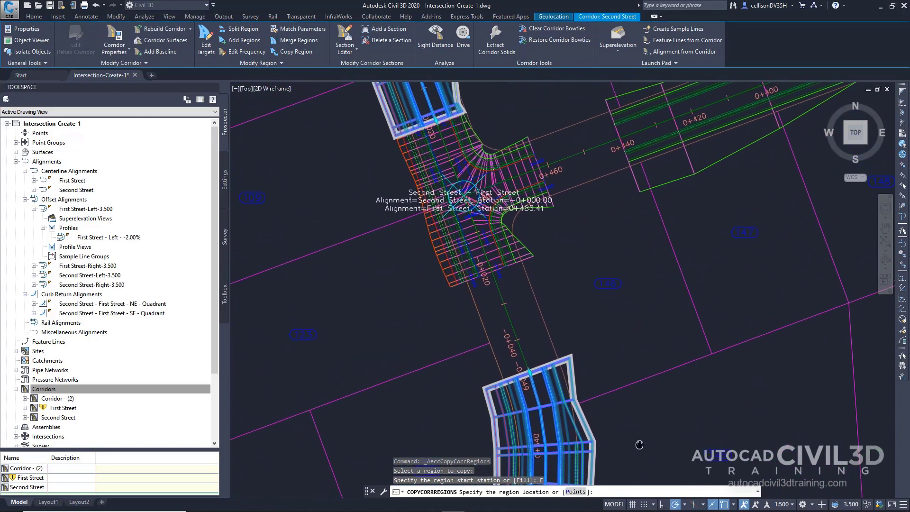
click(557, 326)
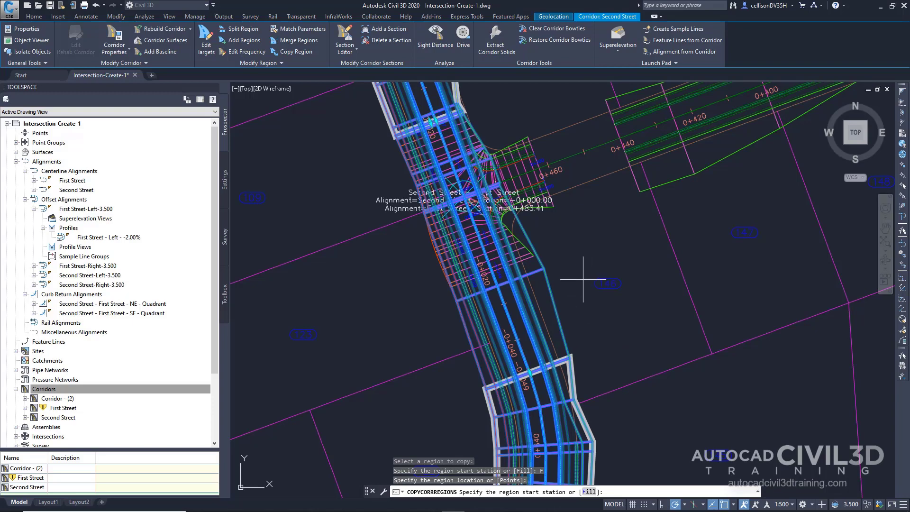
key(Return)
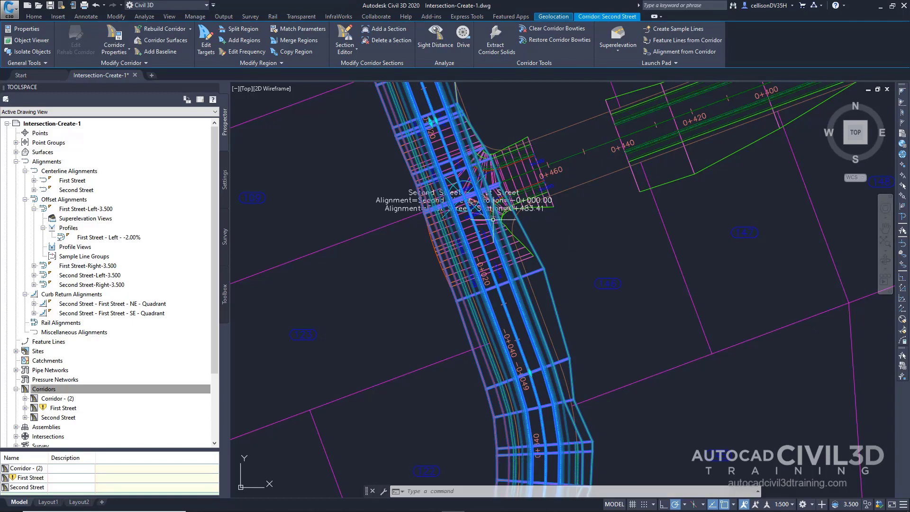
Rebuild all corridors in the drawing and clear the Second Street corridor selection.
click(190, 29)
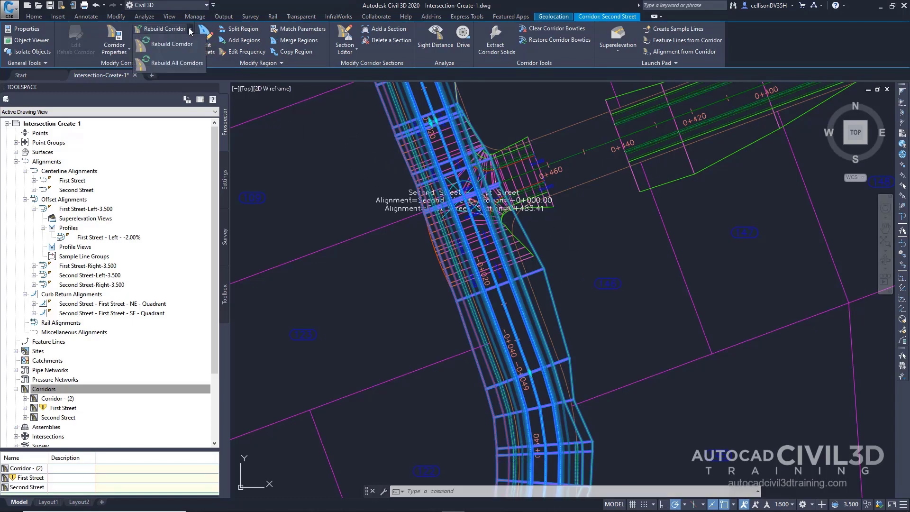
click(175, 64)
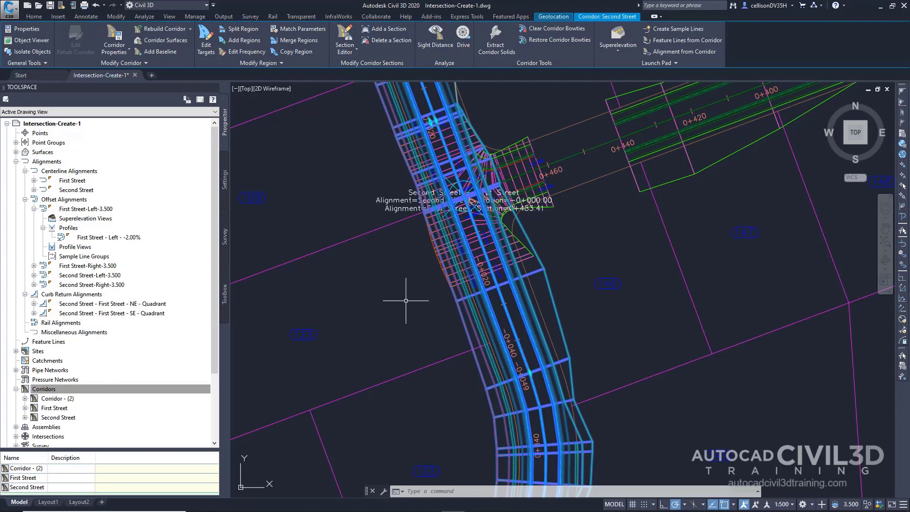
middle_drag(663, 232, 581, 391)
key(Escape)
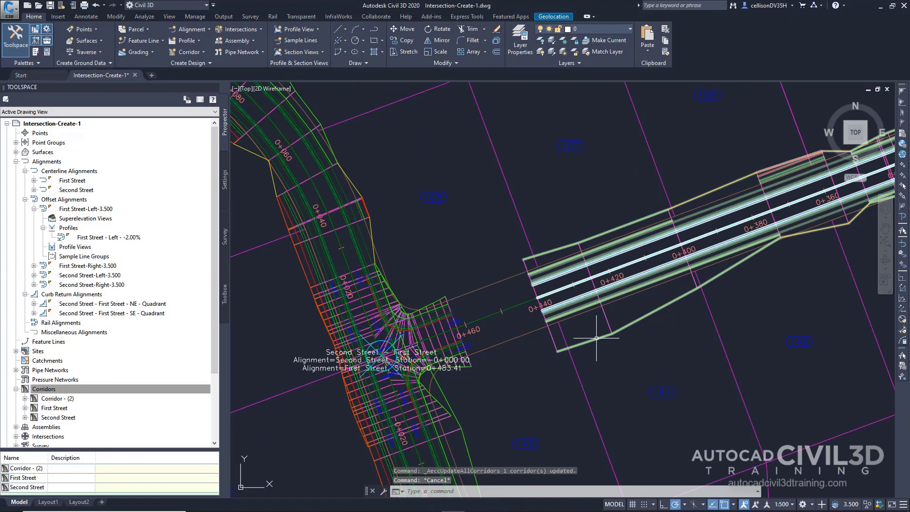
Stretch the end of the First Street corridor to the intersection corridor's edge at station 0+462.41.
click(596, 338)
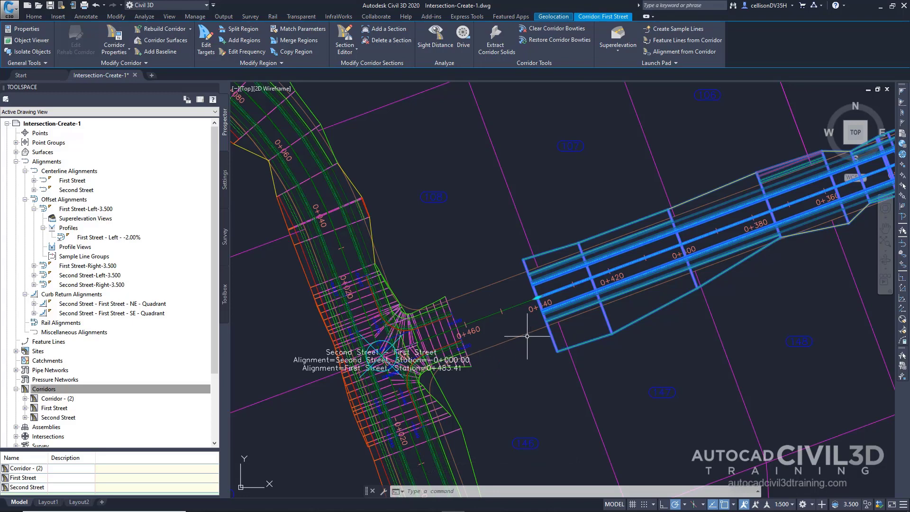
click(537, 298)
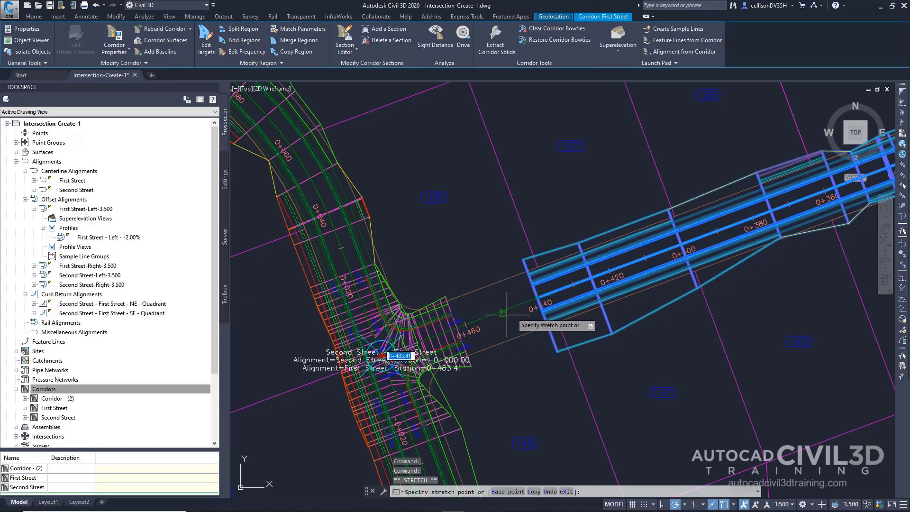
scroll(467, 322, up, 5)
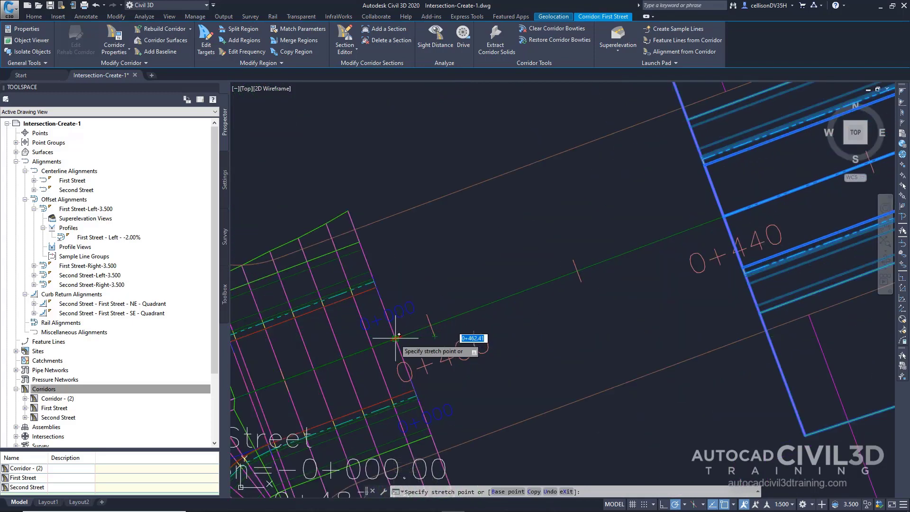
click(395, 338)
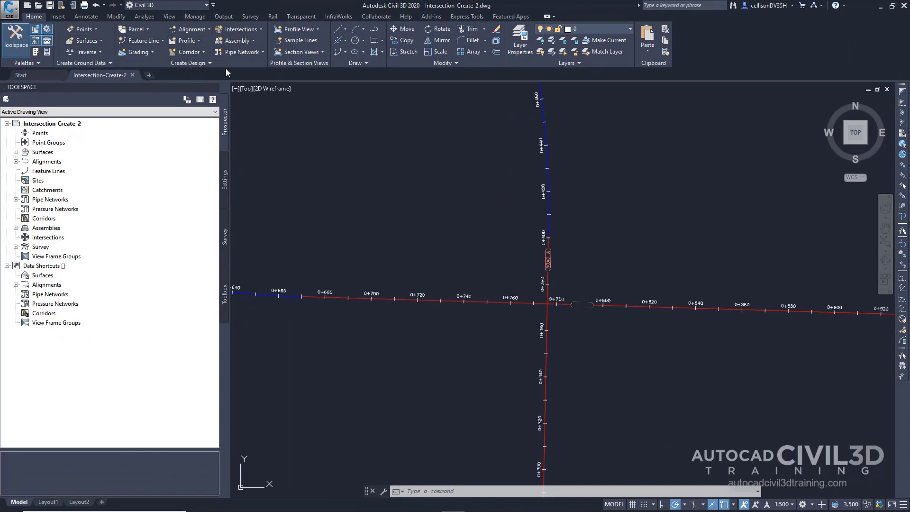
Start a new intersection where the Road A and Road B alignments cross, with Road A as the main road.
click(261, 30)
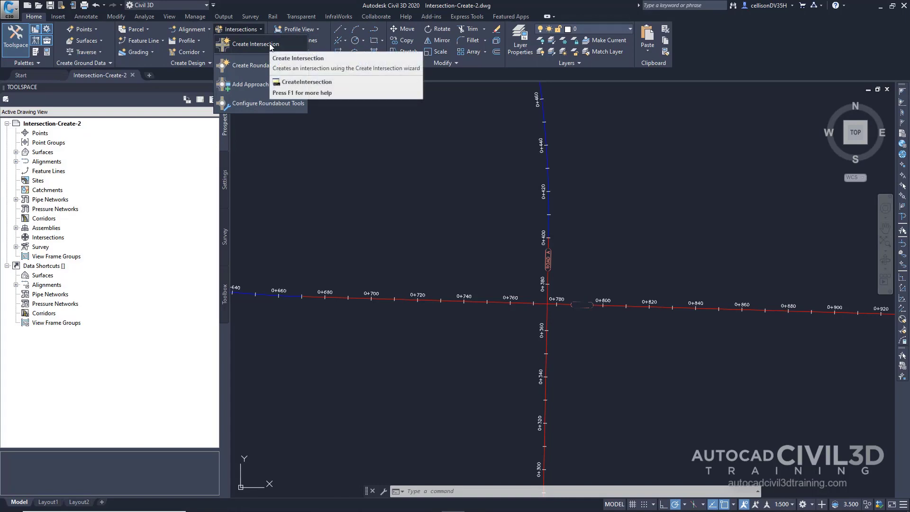
click(271, 44)
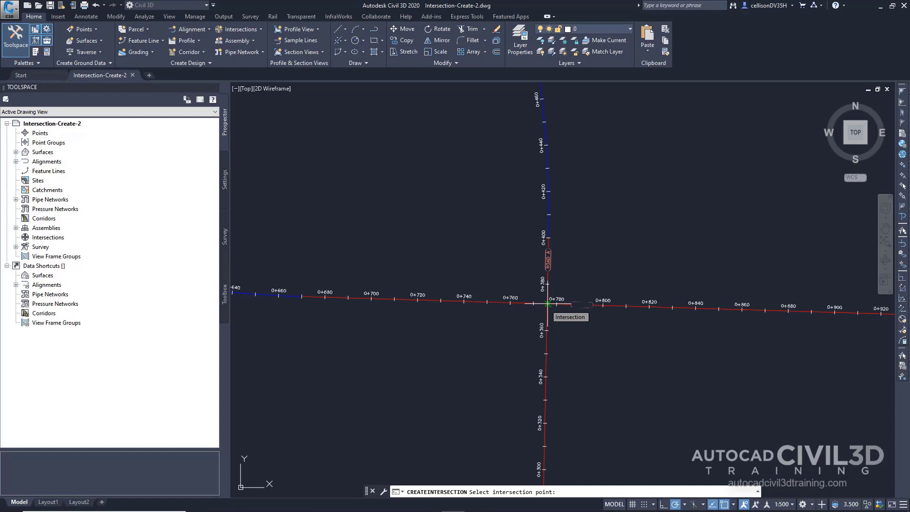
click(548, 303)
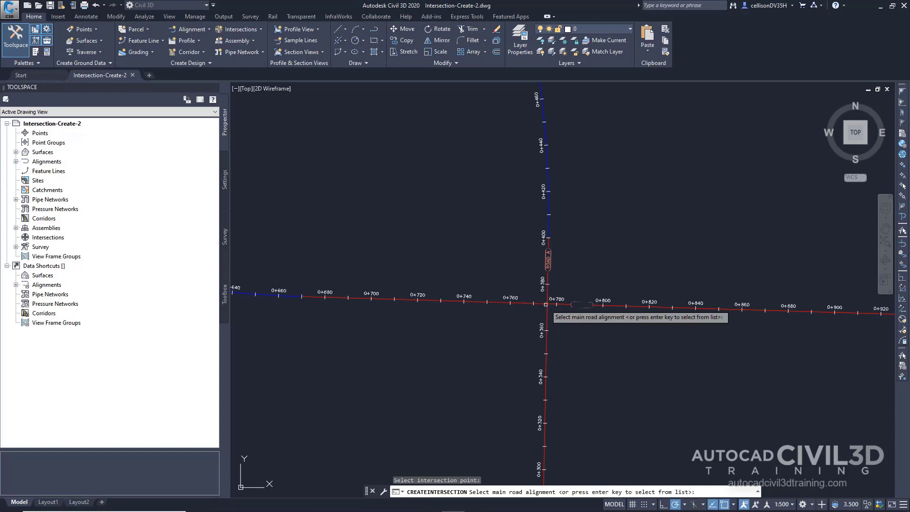
click(549, 279)
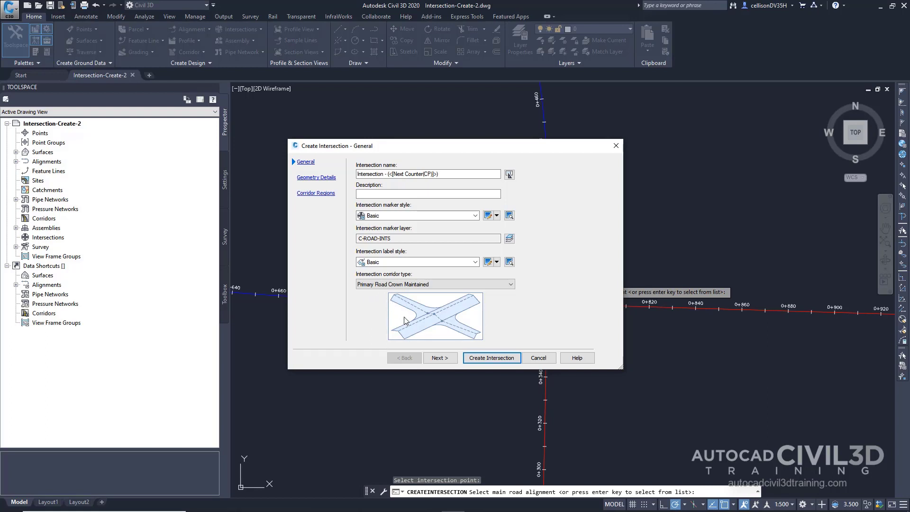
Set both the left and right offset alignment values of primary Road A to 6 m in the intersection's geometry details.
click(440, 358)
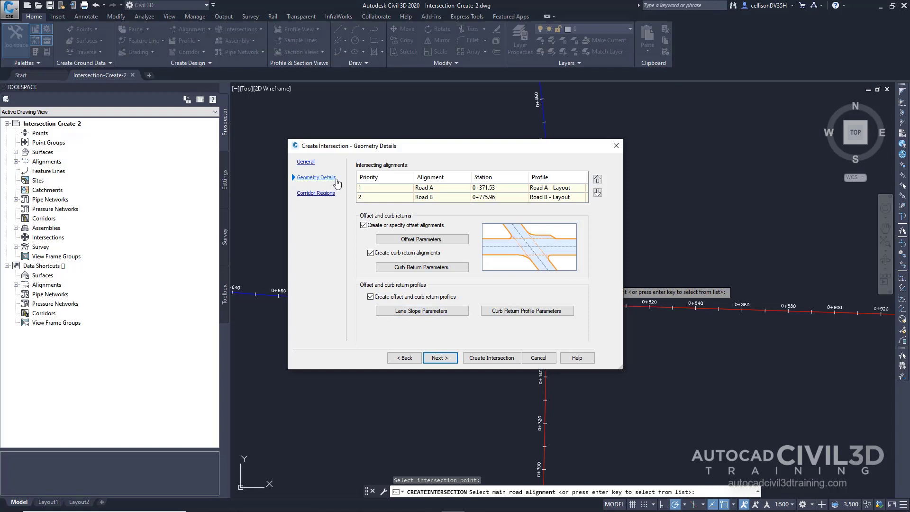
click(404, 242)
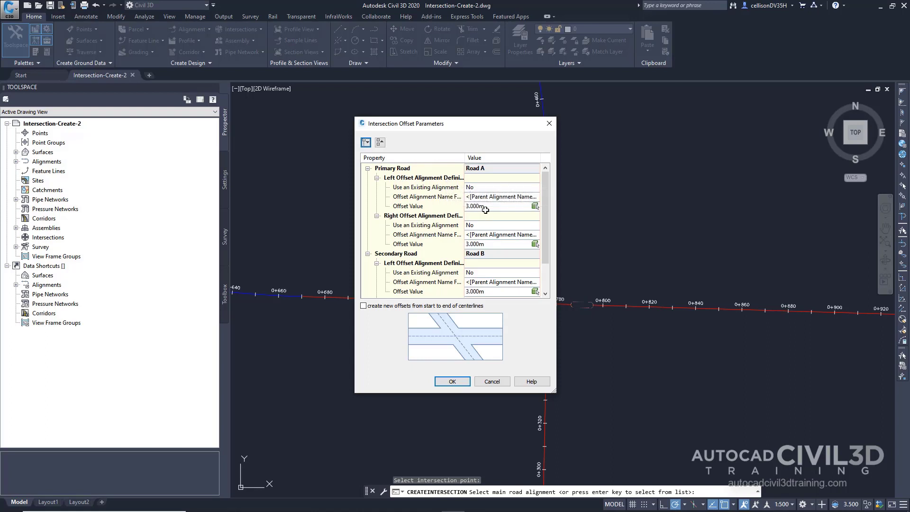
click(490, 206)
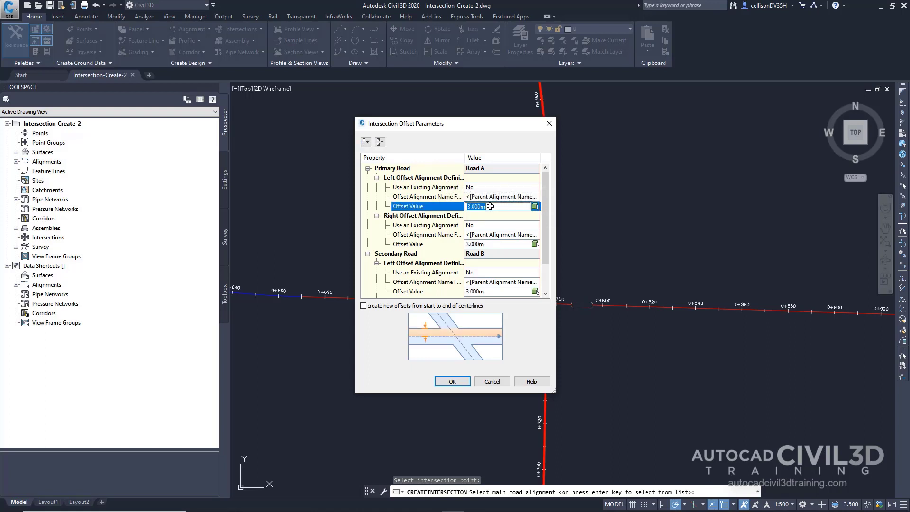
text(6)
key(Return)
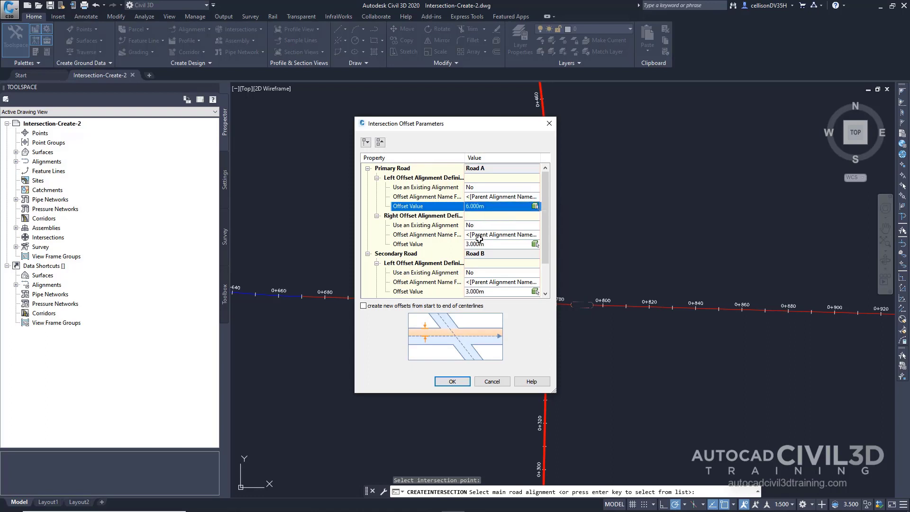
click(495, 245)
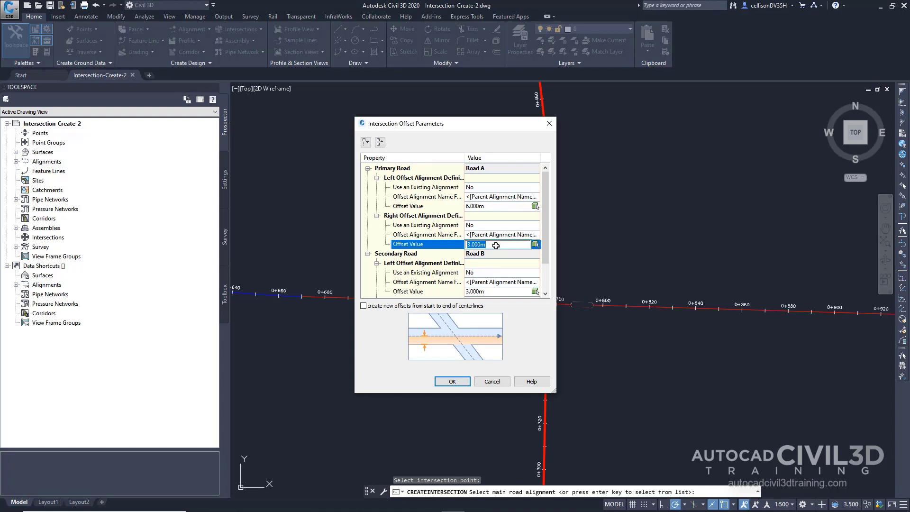
text(6)
key(Return)
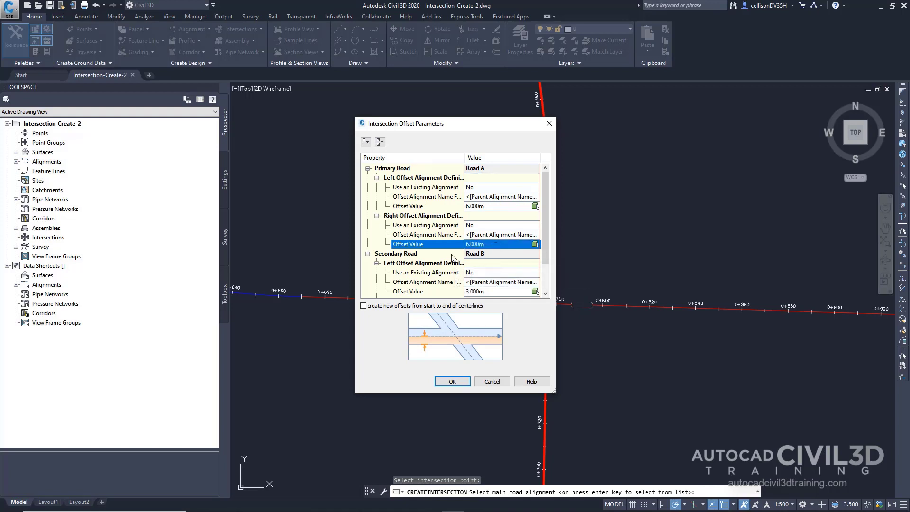
scroll(451, 258, down, 2)
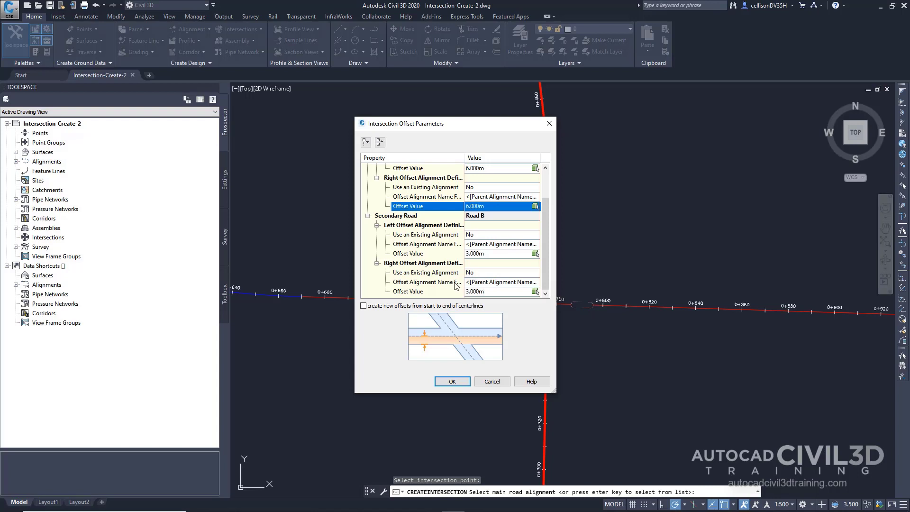
click(453, 382)
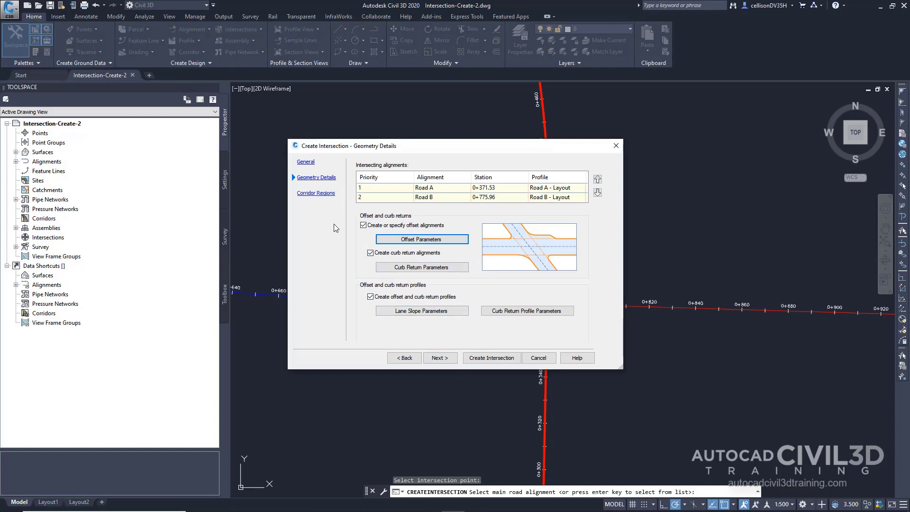
In the curb return parameters, widen the turn lane for the outgoing road in the NE quadrant and the incoming road in the SE quadrant.
click(396, 269)
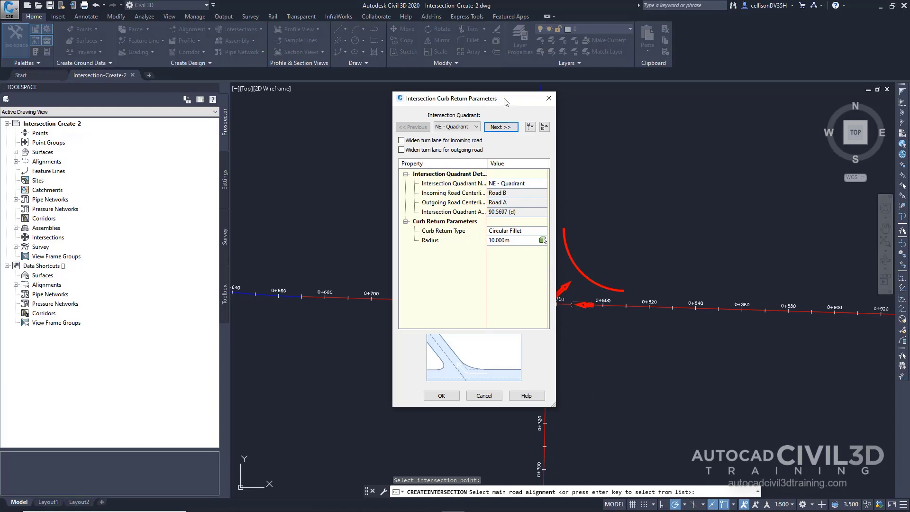
drag(503, 101, 416, 119)
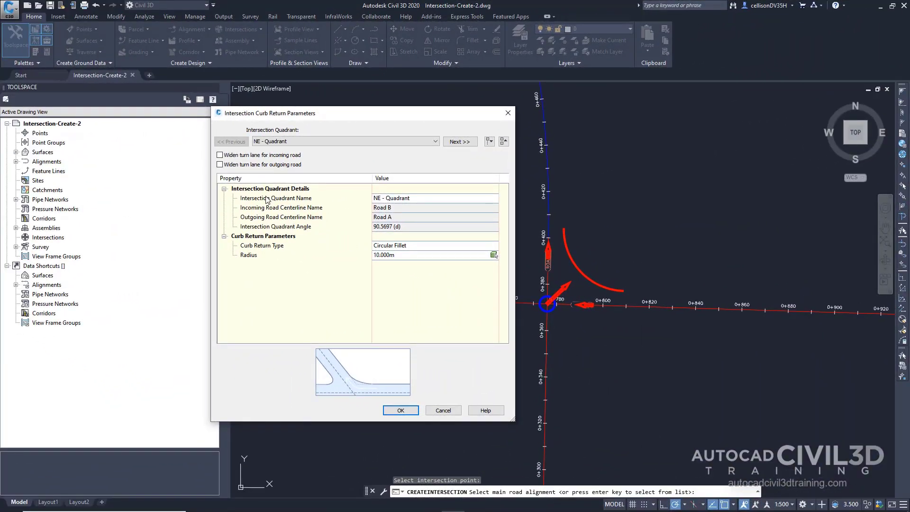
click(251, 166)
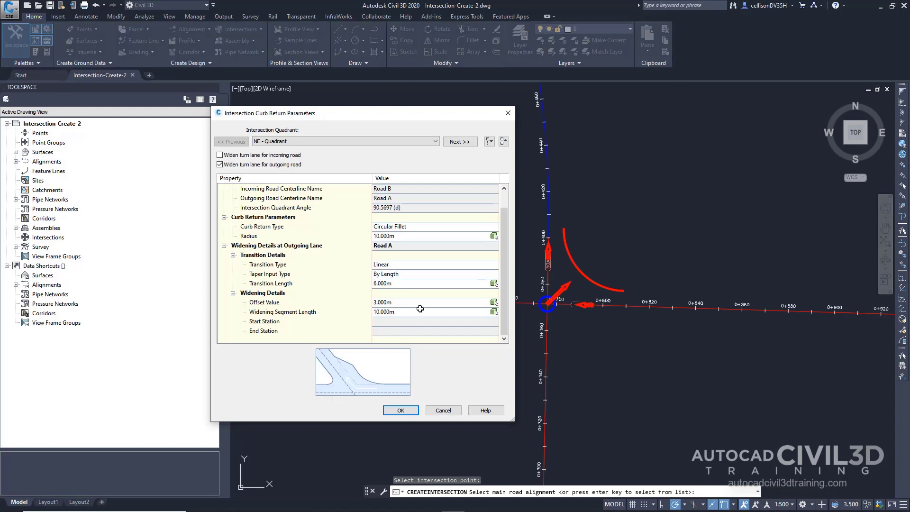
click(459, 142)
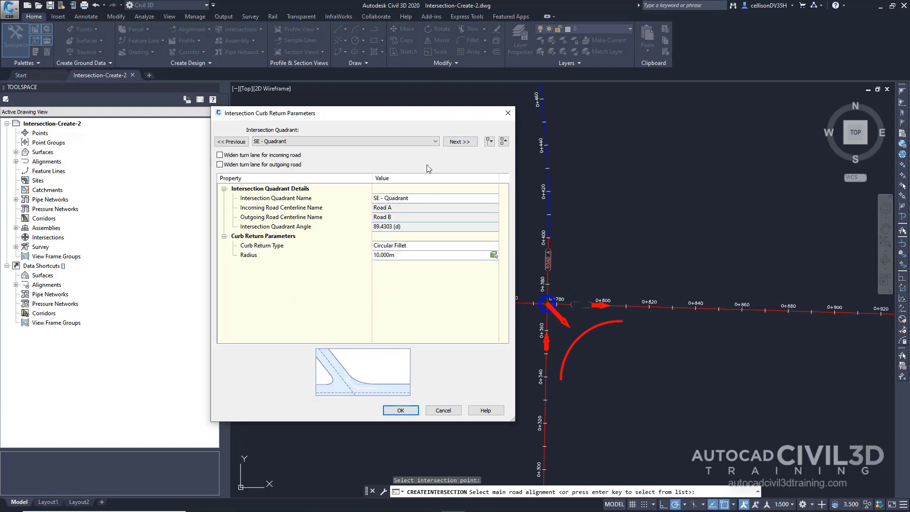
click(287, 156)
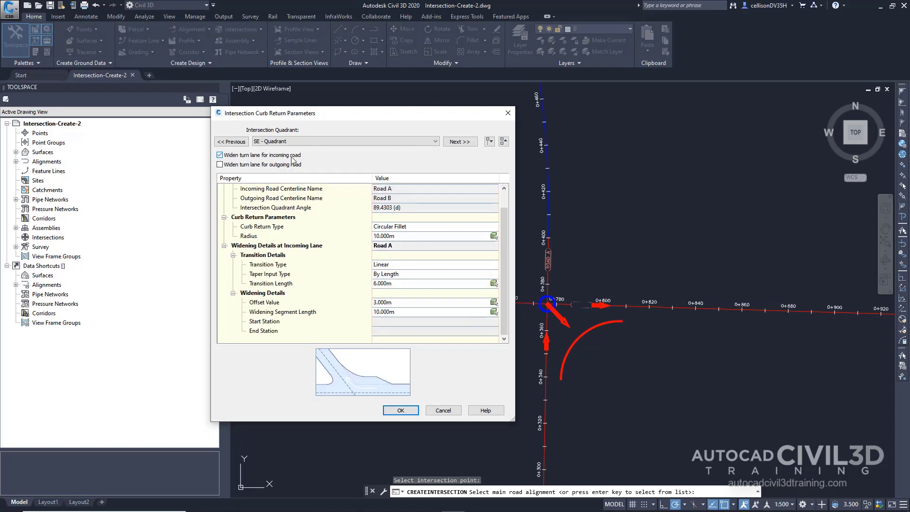
Widen the turn lane for the outgoing road in the SW quadrant and the incoming road in the NW quadrant, and accept the curb return parameters.
click(458, 141)
drag(447, 109, 356, 114)
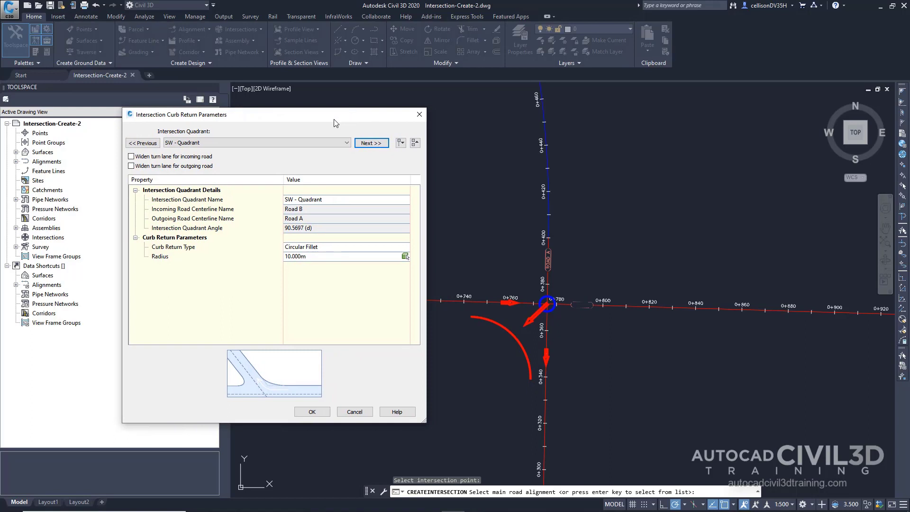
click(205, 166)
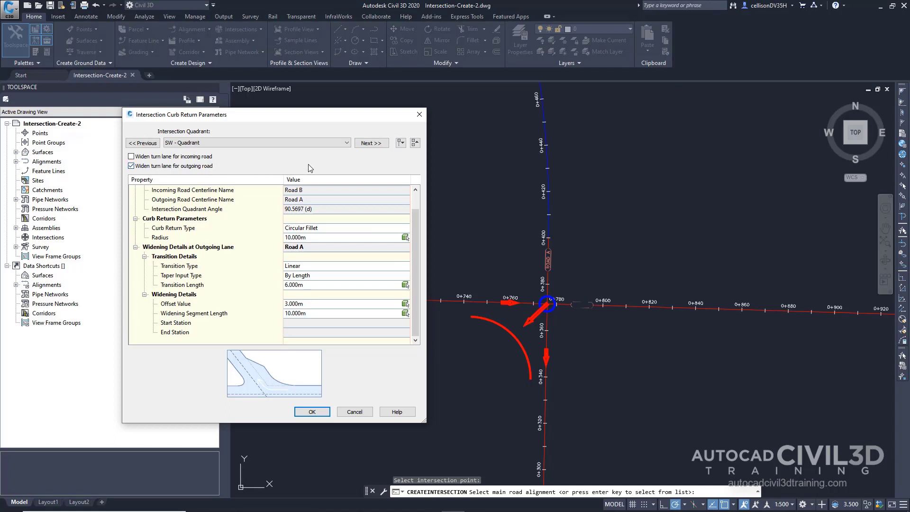
click(378, 146)
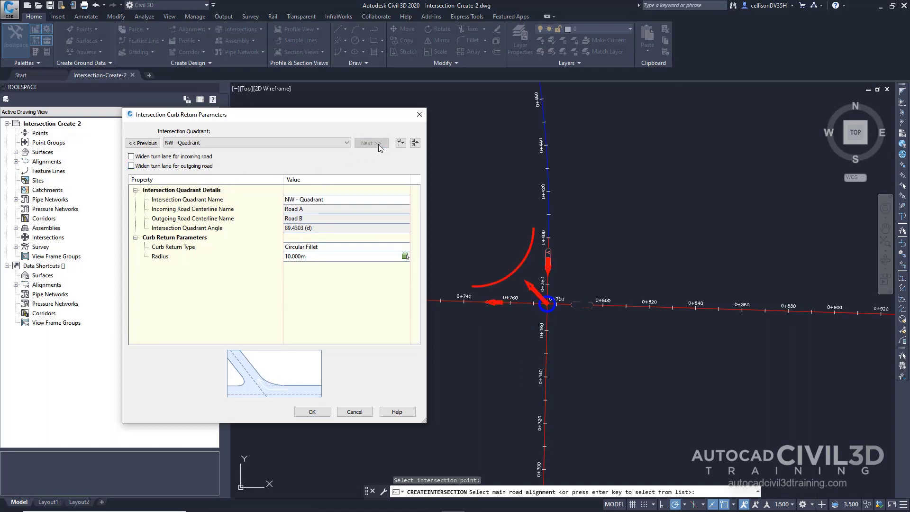
click(201, 157)
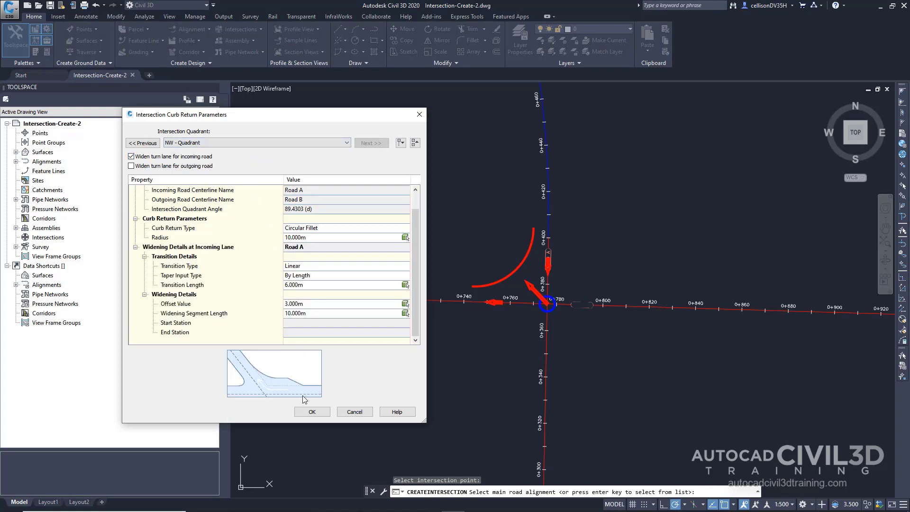
click(306, 412)
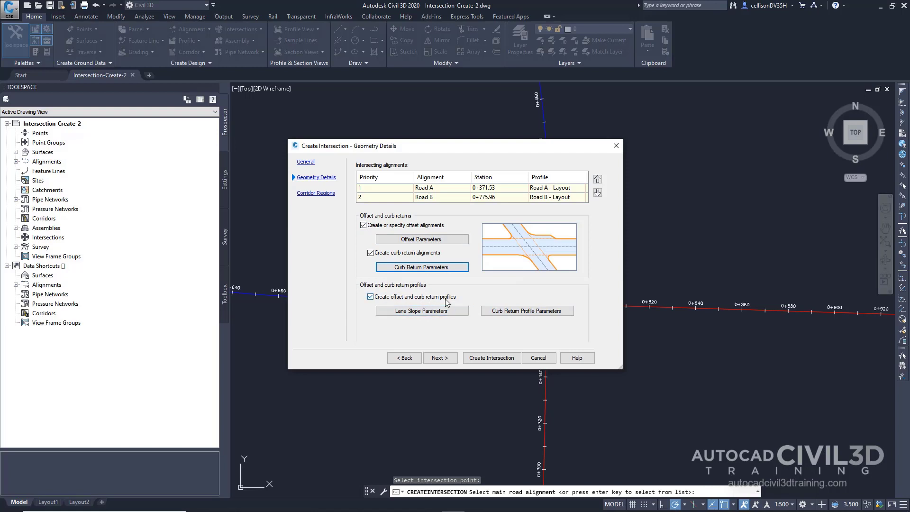
Enable creating a new corridor in the intersection area and load _Autodesk (Metric) Assembly Sets.xml from the Assemblies\Metric folder.
click(448, 356)
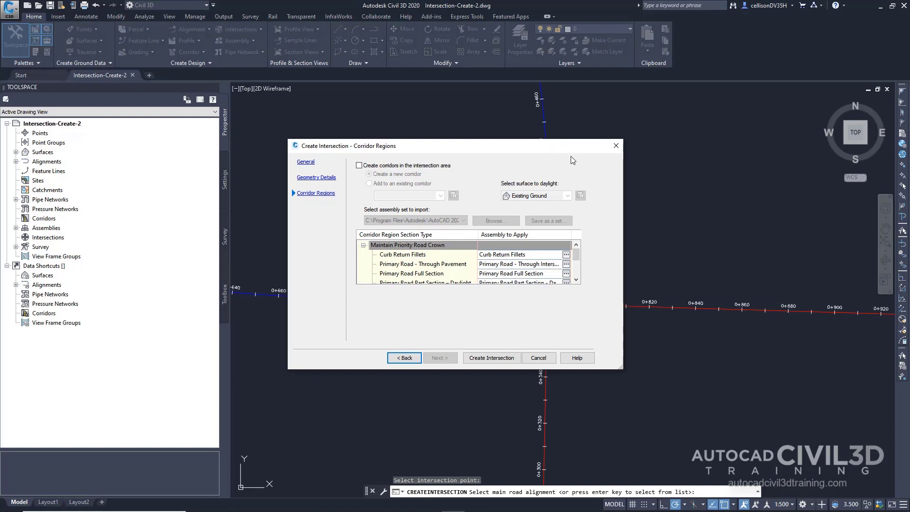
click(410, 166)
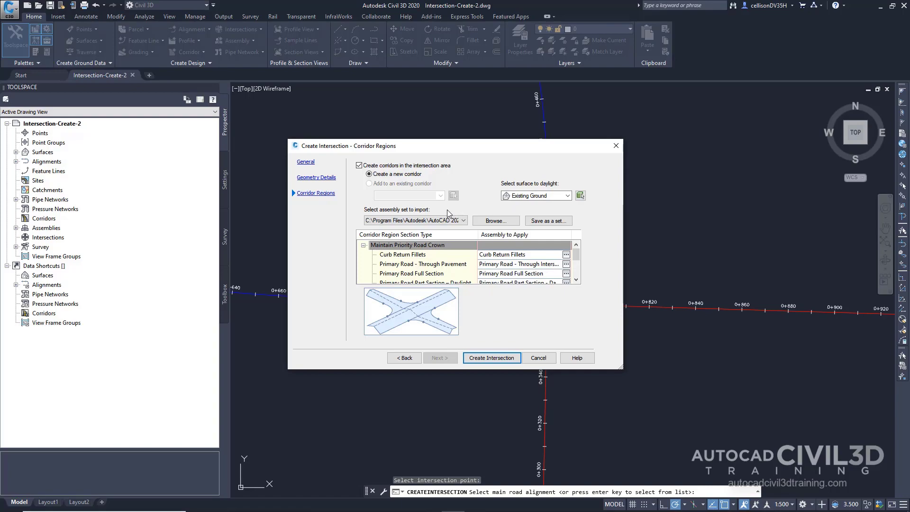
click(495, 220)
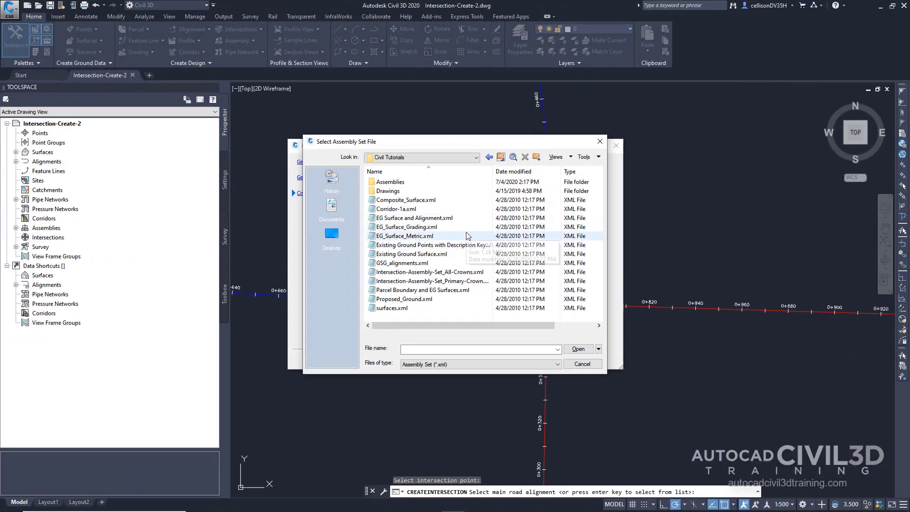
double_click(391, 182)
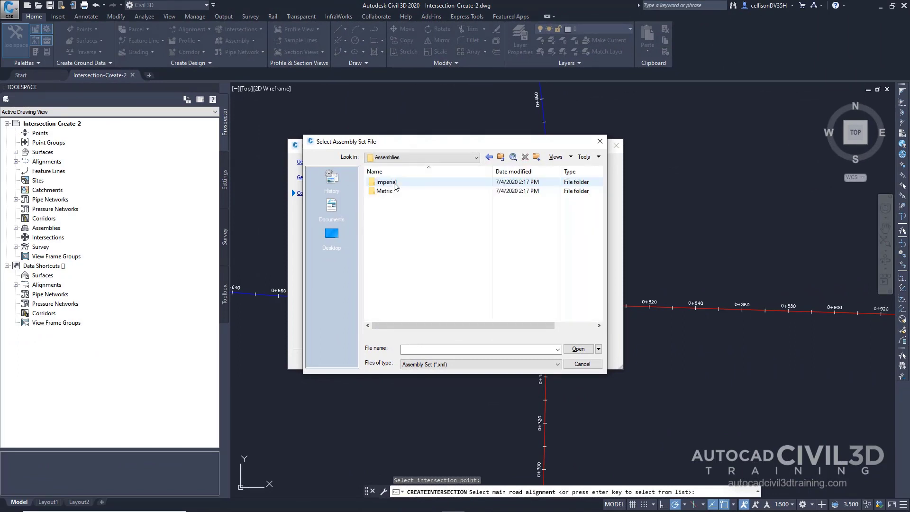
double_click(384, 191)
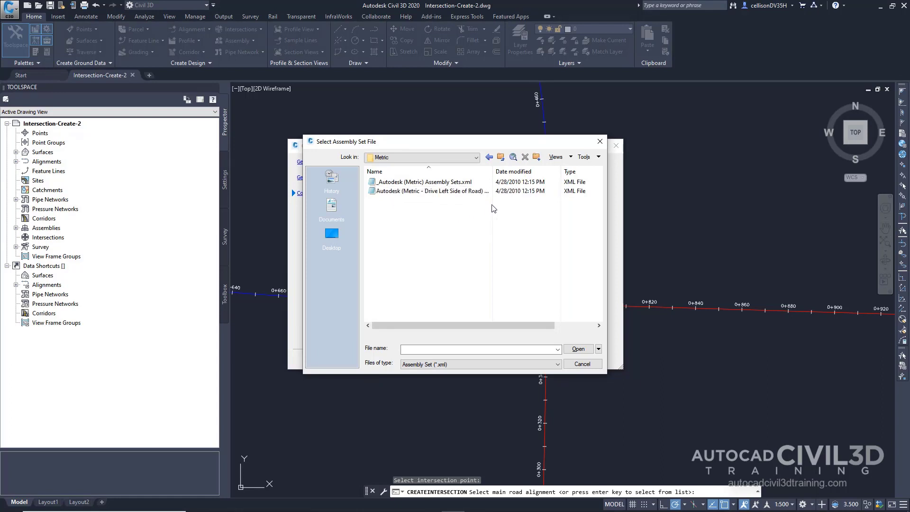
click(429, 184)
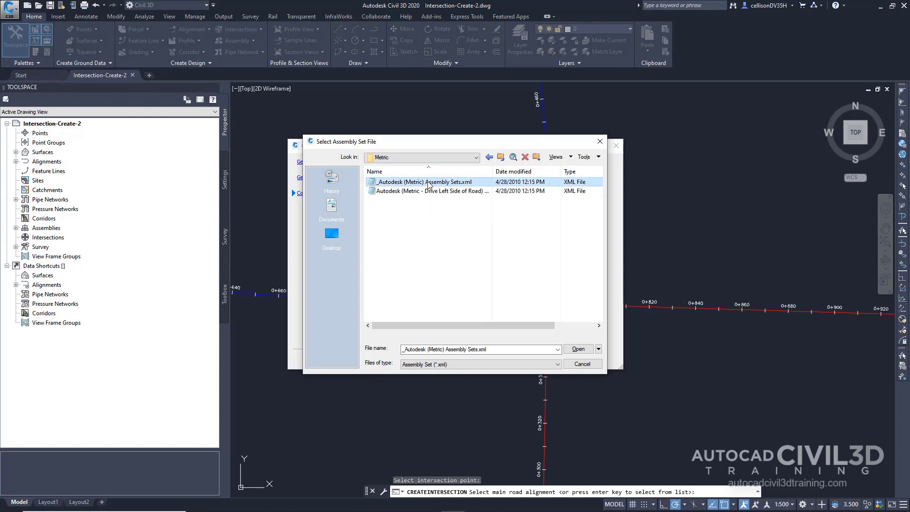
click(578, 348)
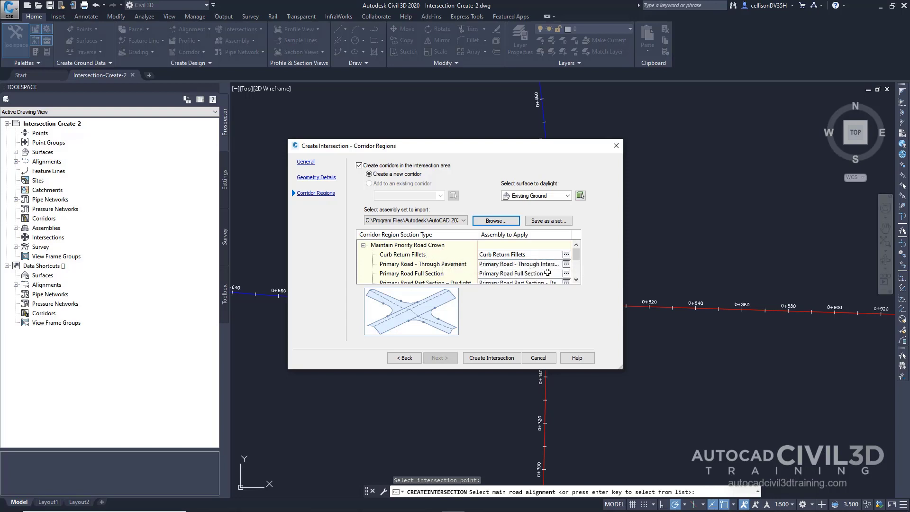
click(566, 254)
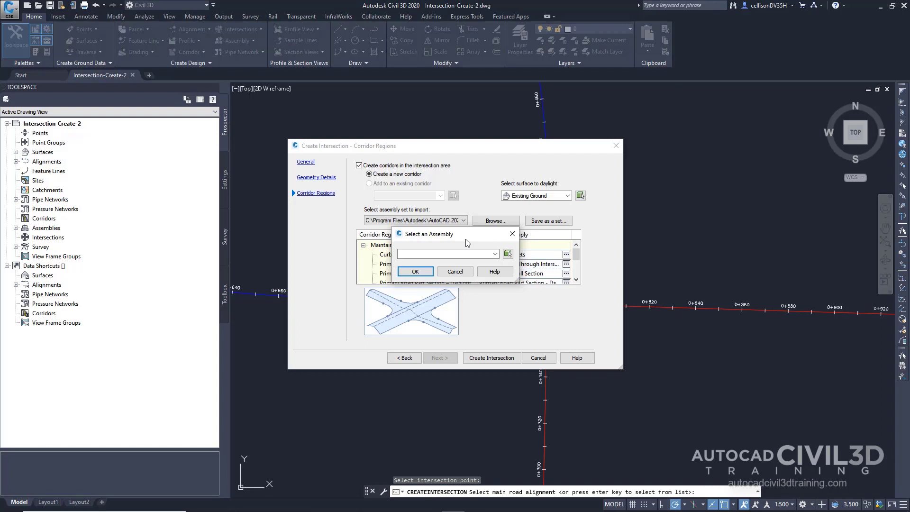
drag(467, 243, 352, 227)
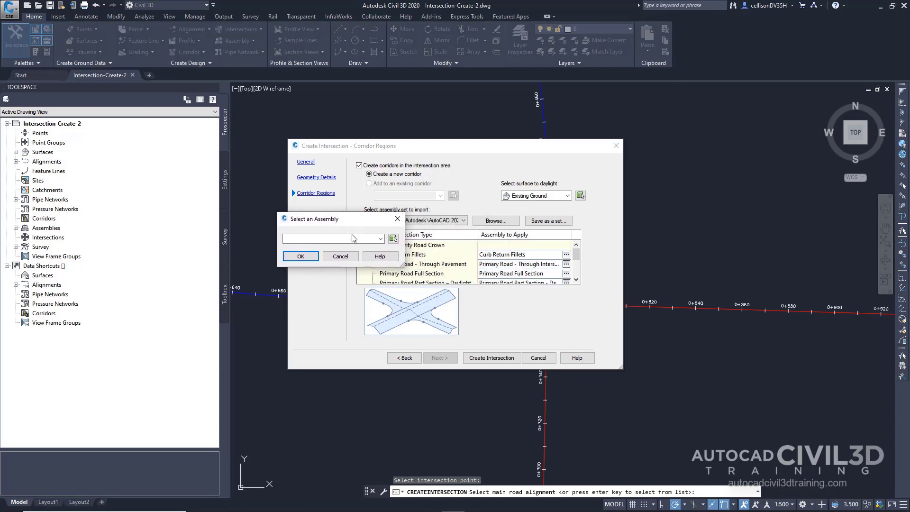
click(350, 256)
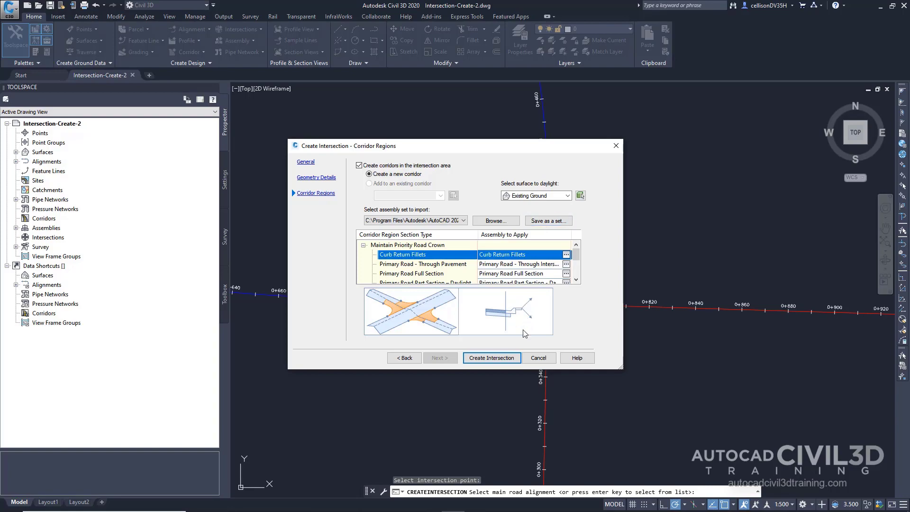
Create the Road A and Road B intersection with its corridor from the configured settings.
click(491, 358)
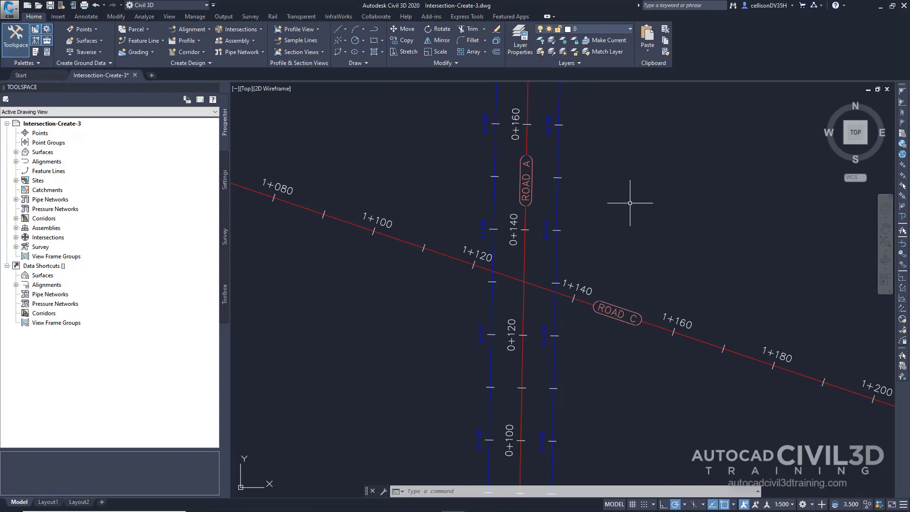
Start a new intersection where the Road A and Road C alignments cross, with Road A as the main road.
mouse_move(625, 222)
mouse_move(631, 306)
click(260, 30)
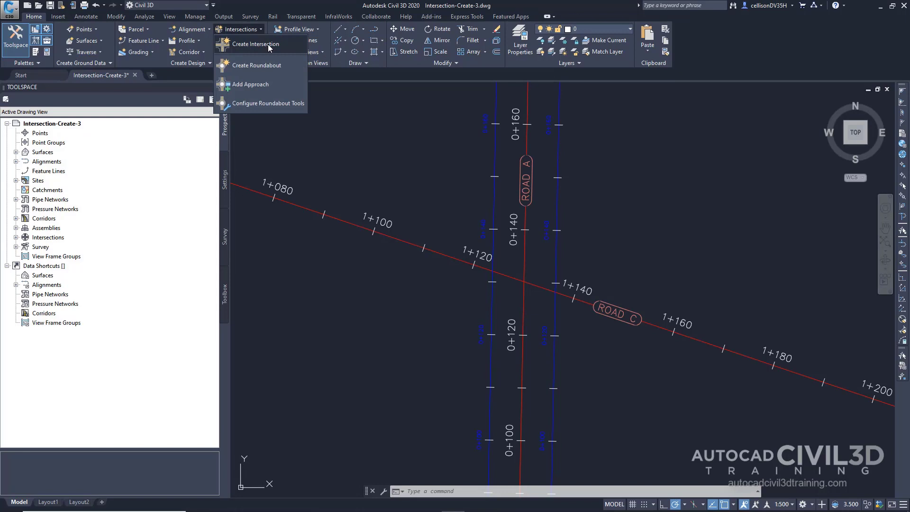
click(268, 44)
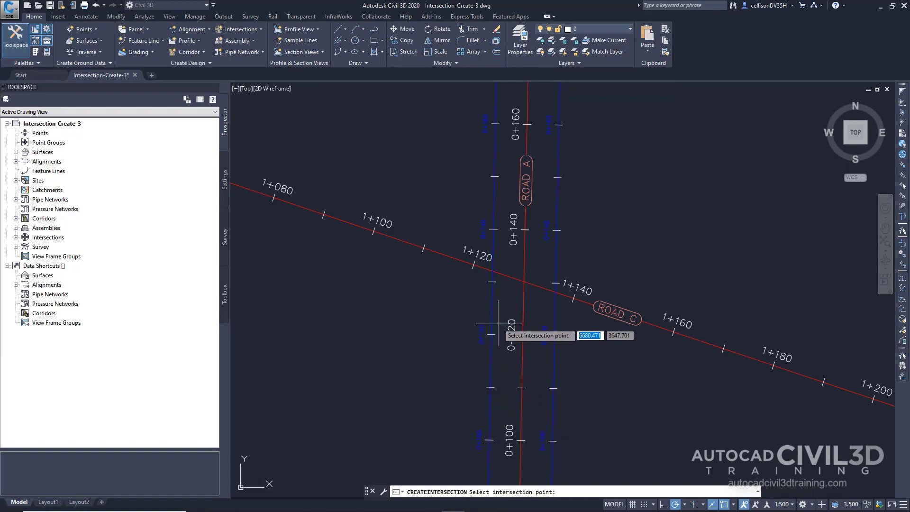
click(524, 281)
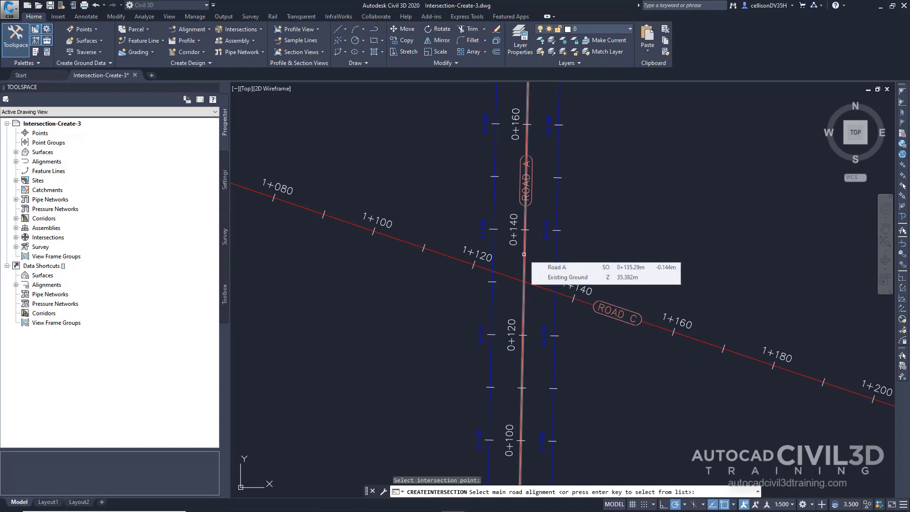
click(523, 254)
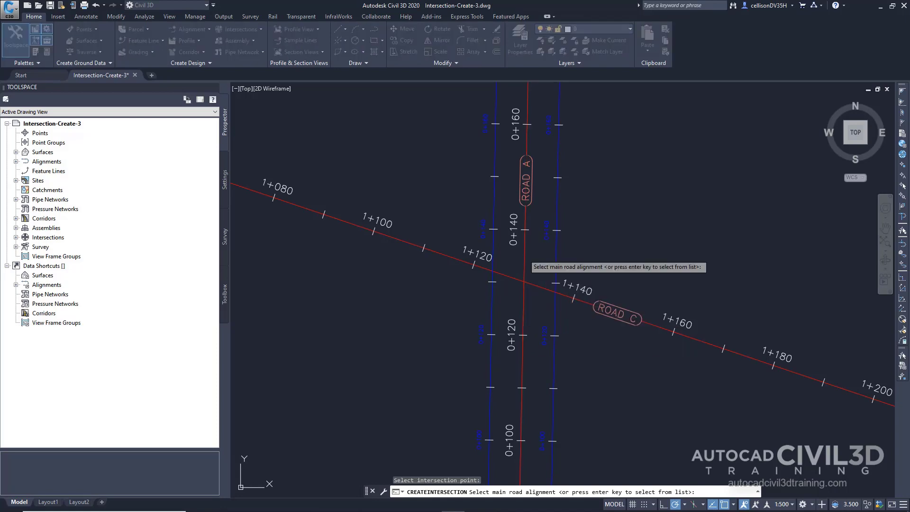
click(524, 256)
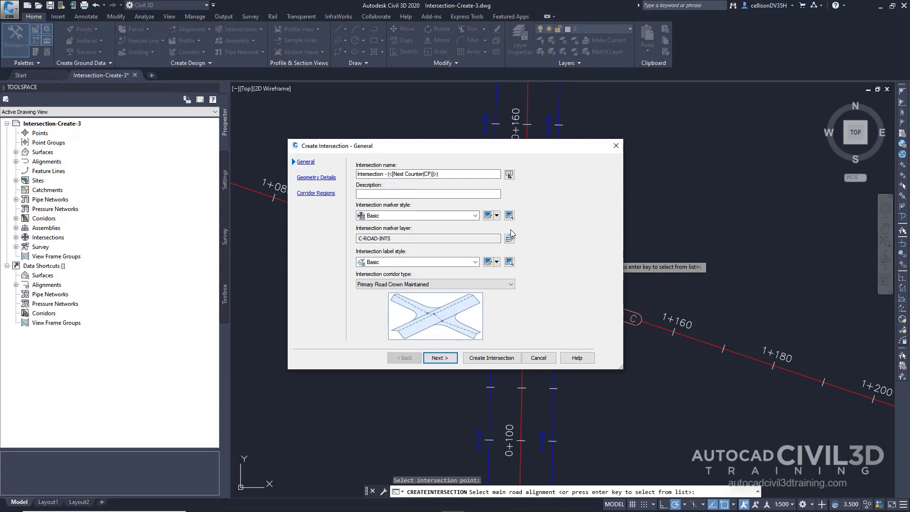
Keep the intersection corridor type as Primary Road Crown Maintained and proceed to the geometry details.
click(467, 284)
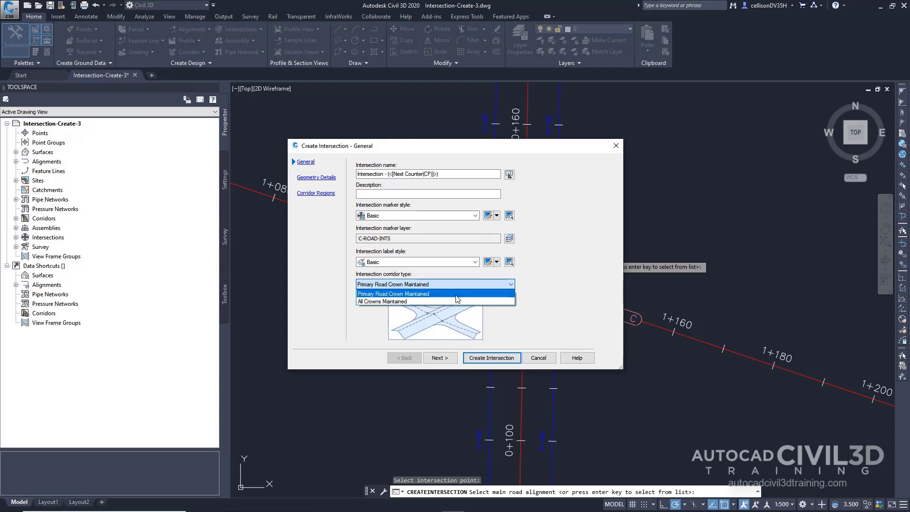
click(456, 294)
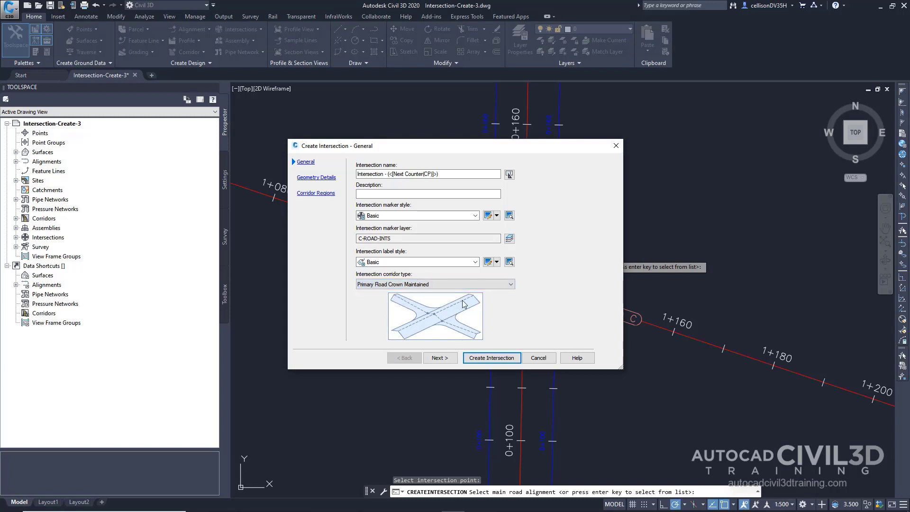
click(446, 362)
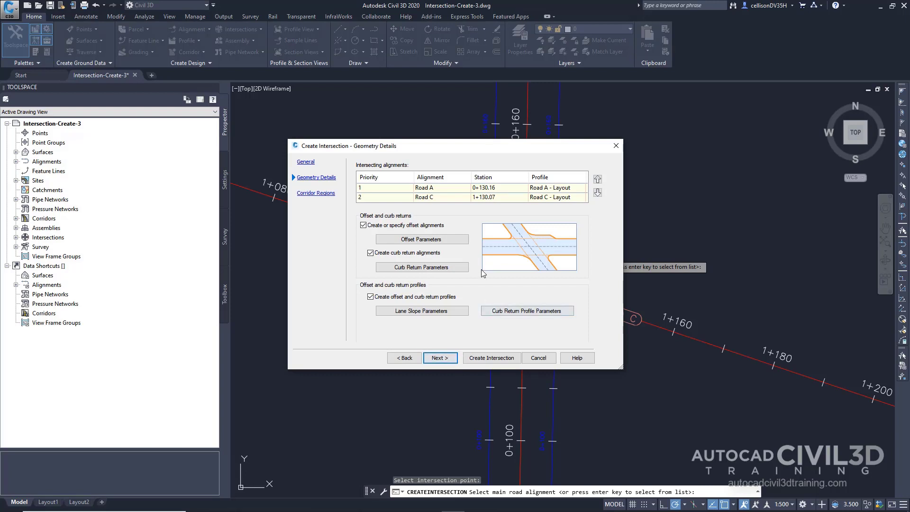
Set Road A's left offset to use the existing alignment Road A-Left-6.000, picked from the drawing.
click(459, 242)
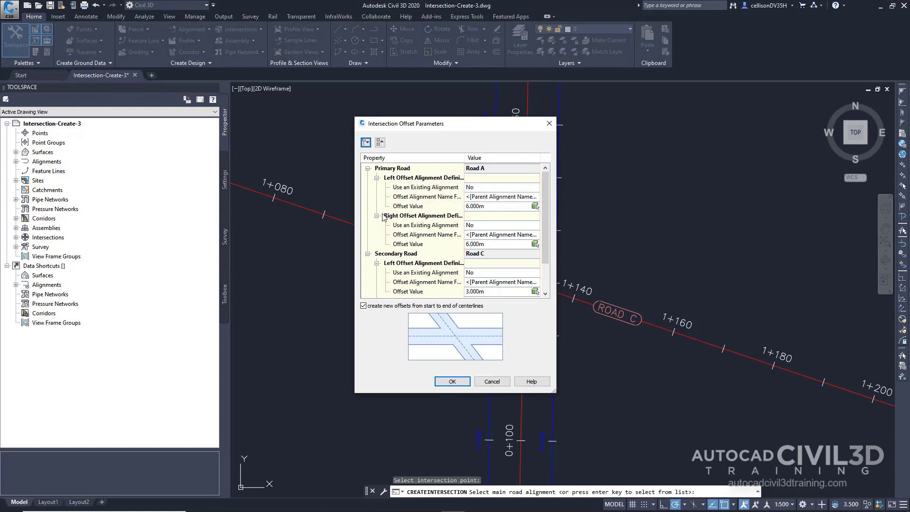
click(482, 188)
click(482, 187)
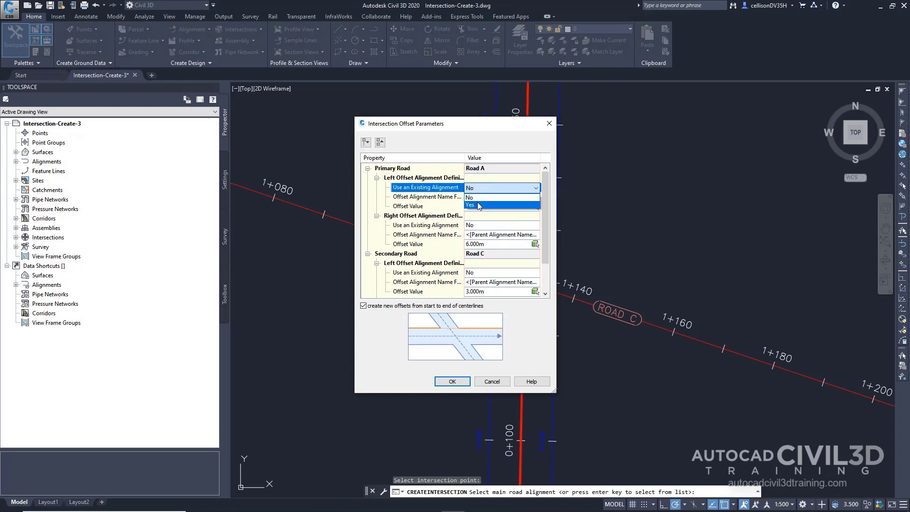
click(479, 205)
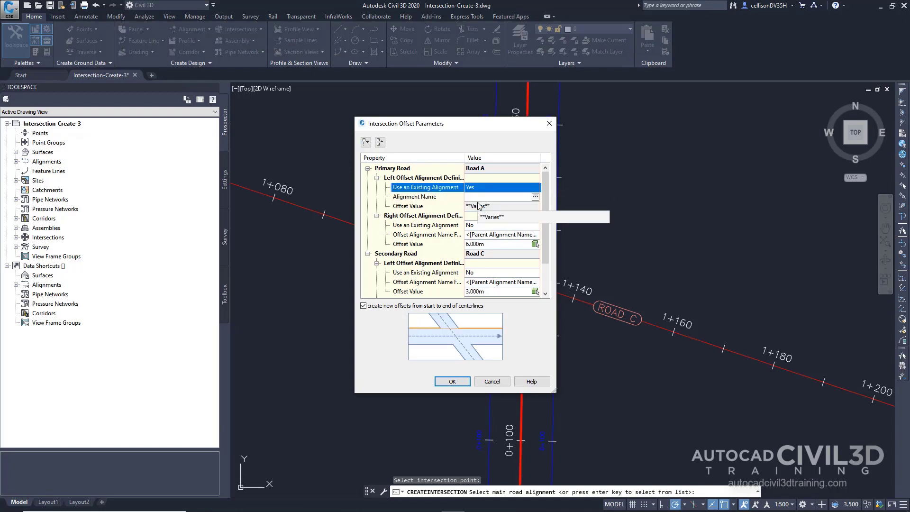
click(535, 197)
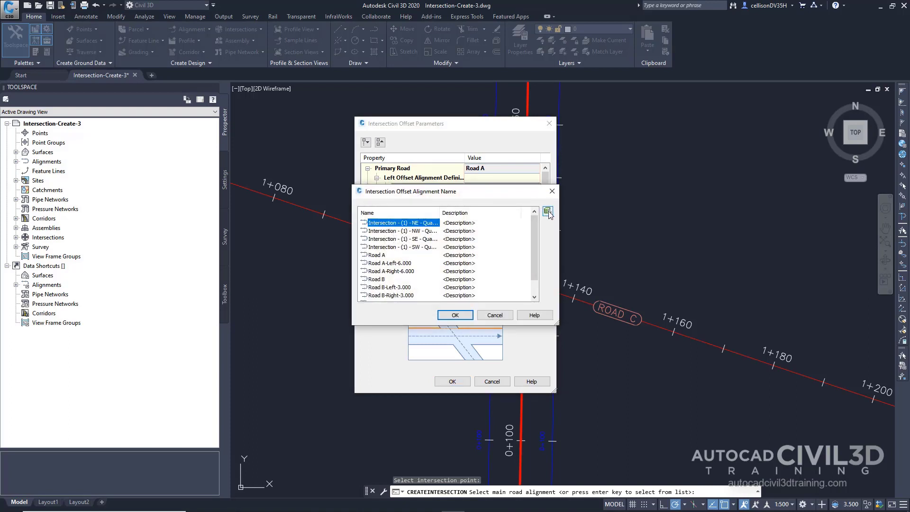
click(548, 212)
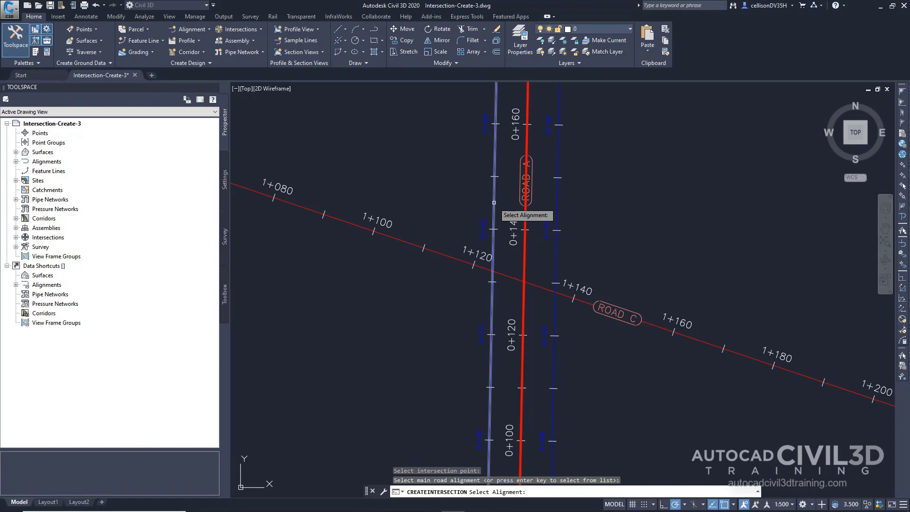
click(493, 219)
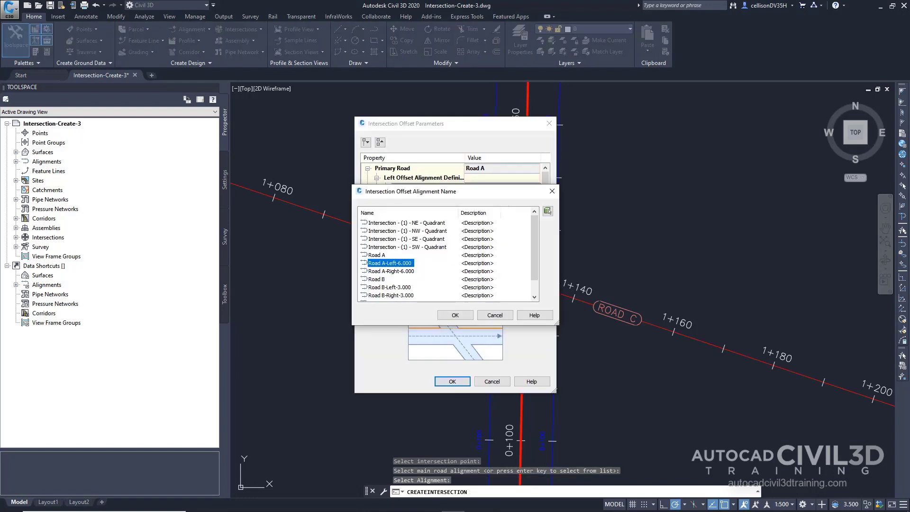
click(454, 316)
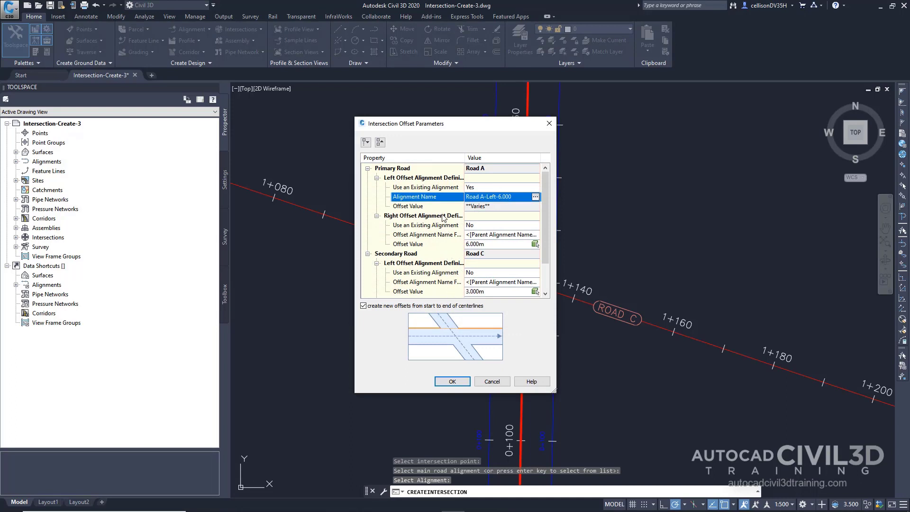
Set Road A's right offset to use the existing alignment Road A-Right-6.000, picked from the drawing, and accept the offset parameters.
double_click(414, 217)
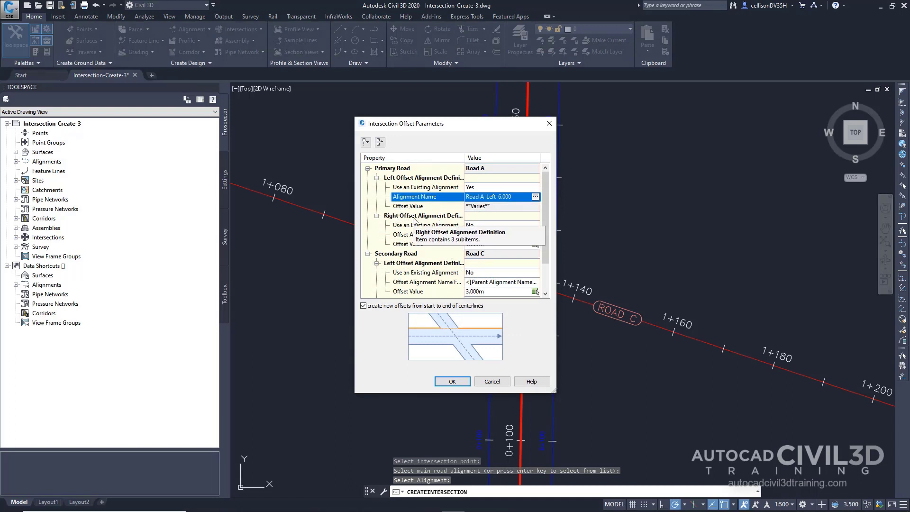
double_click(413, 217)
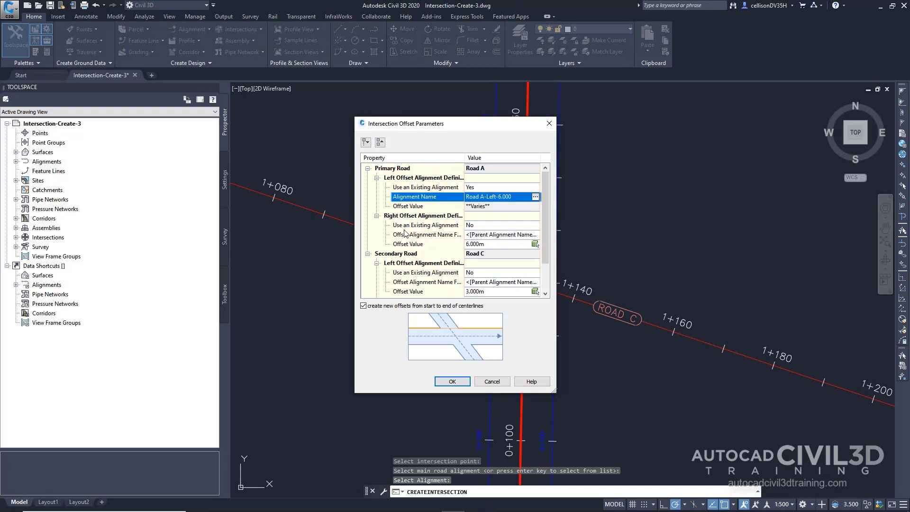
click(470, 225)
click(470, 225)
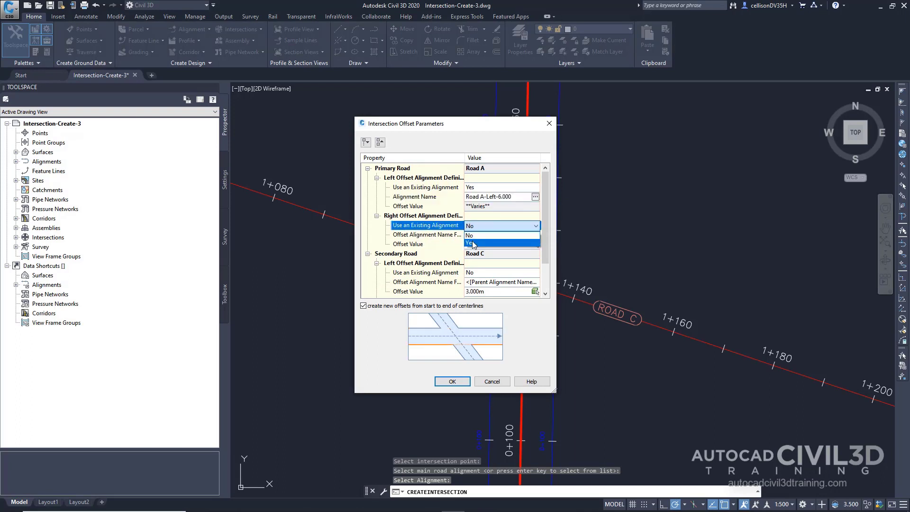
click(472, 242)
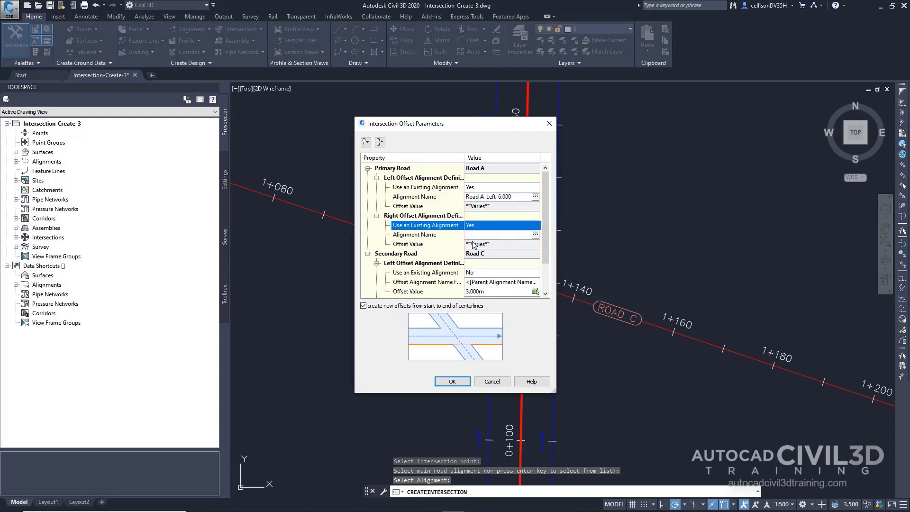
click(535, 235)
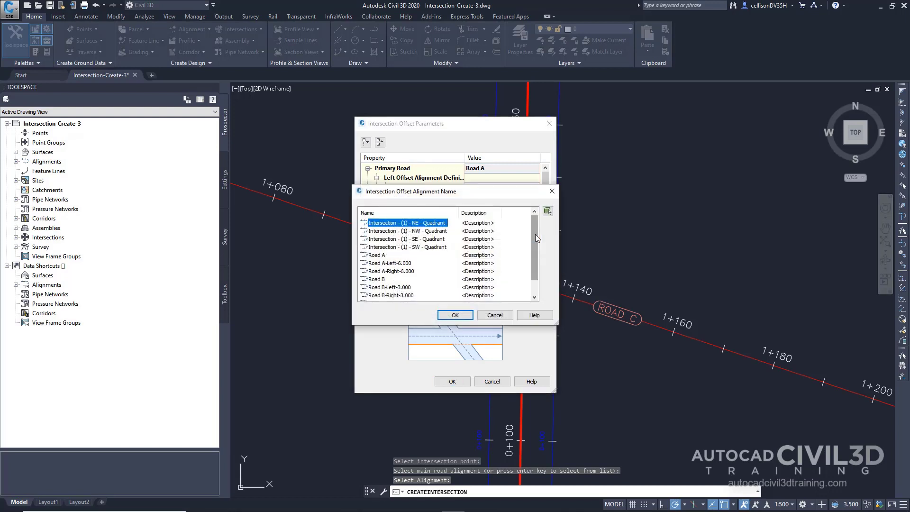
click(547, 211)
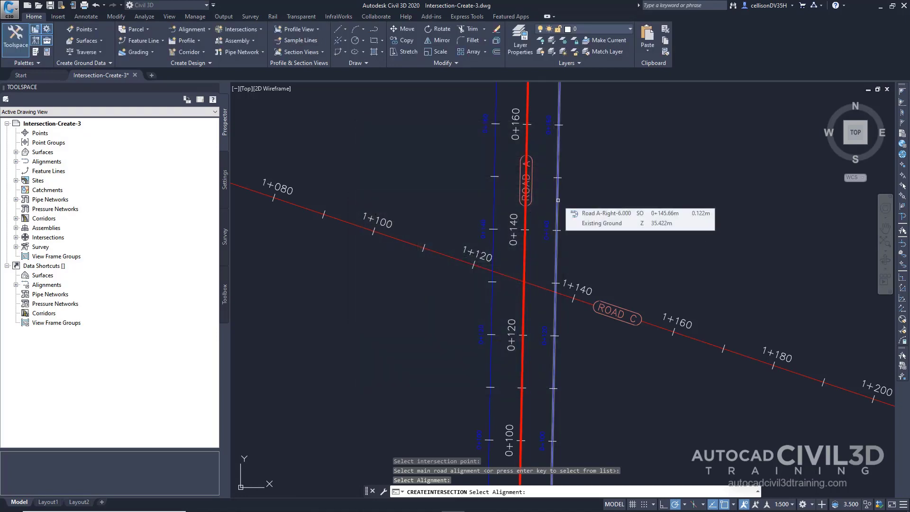
click(557, 200)
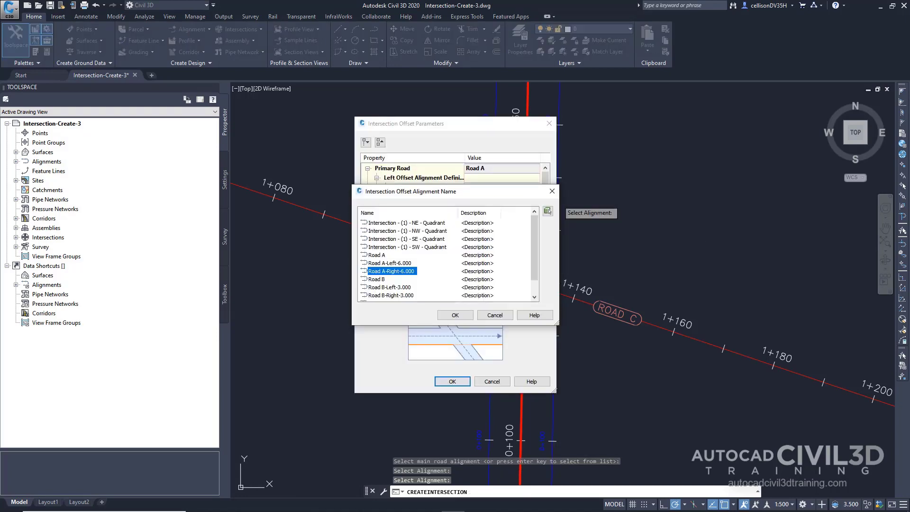
click(454, 315)
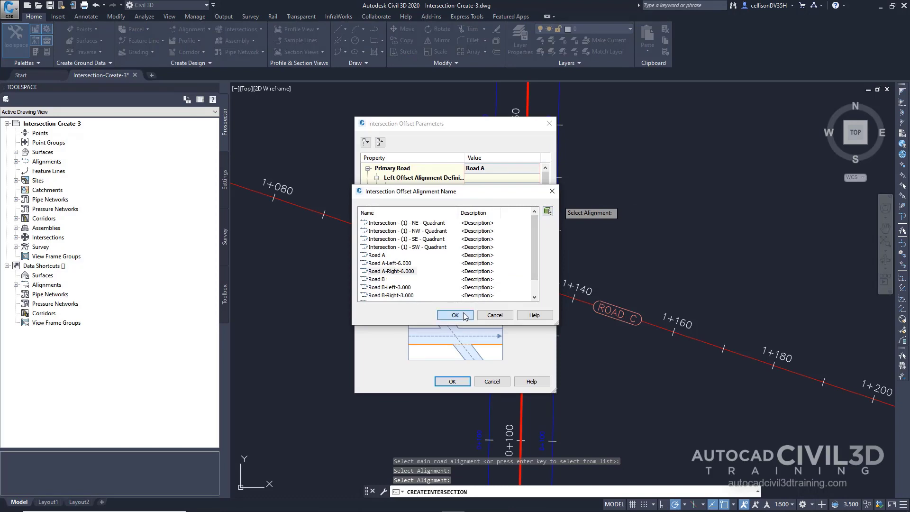
click(453, 383)
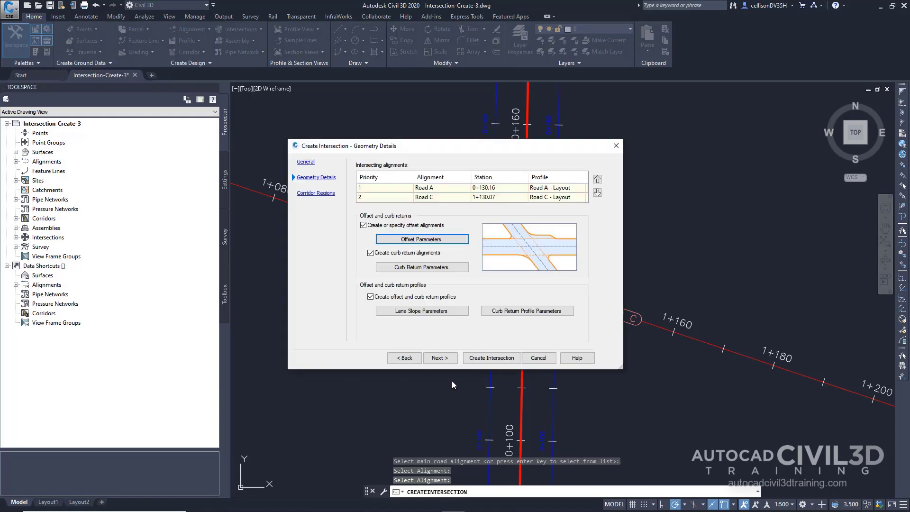
Widen the turn lane for the incoming road in the SE and NW quadrants, and accept the curb return parameters.
click(448, 268)
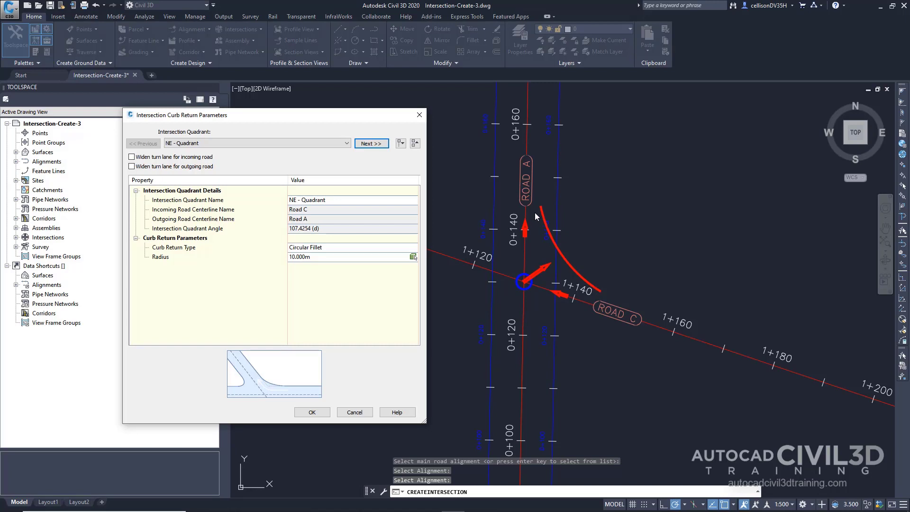
click(341, 144)
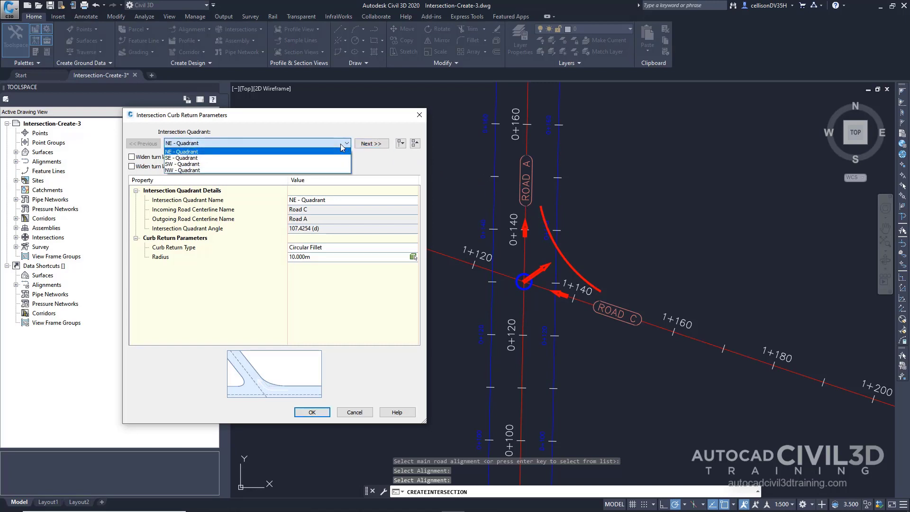
click(246, 158)
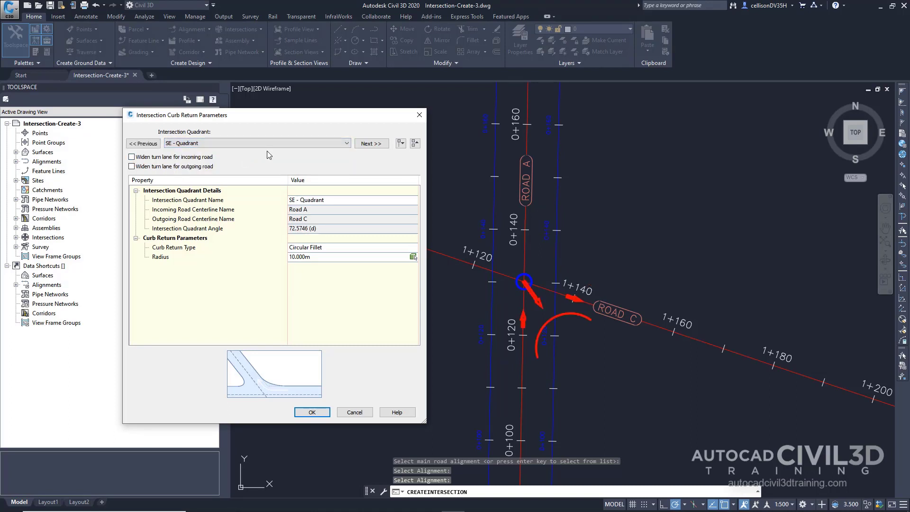
click(205, 158)
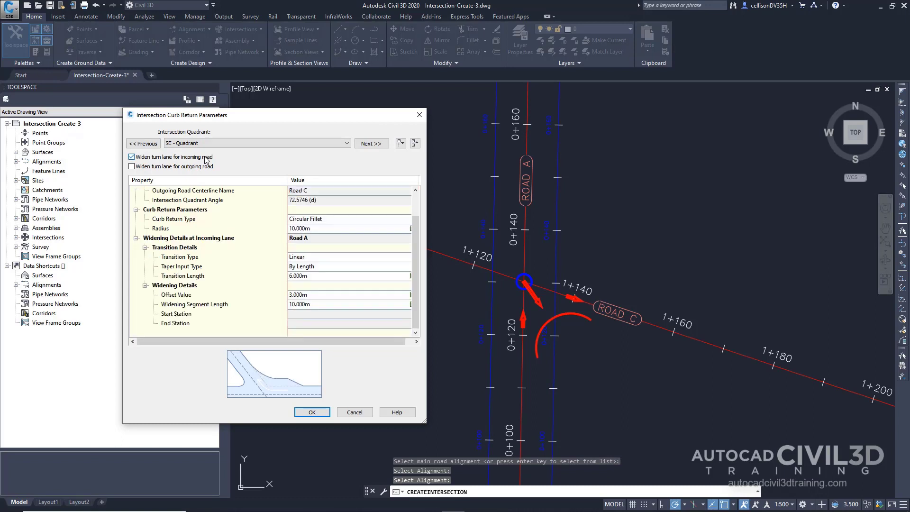
click(269, 143)
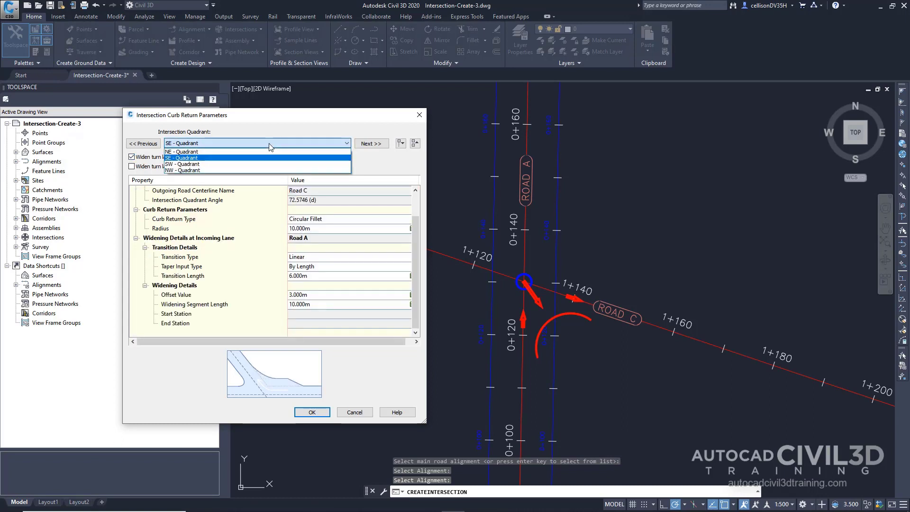
click(254, 170)
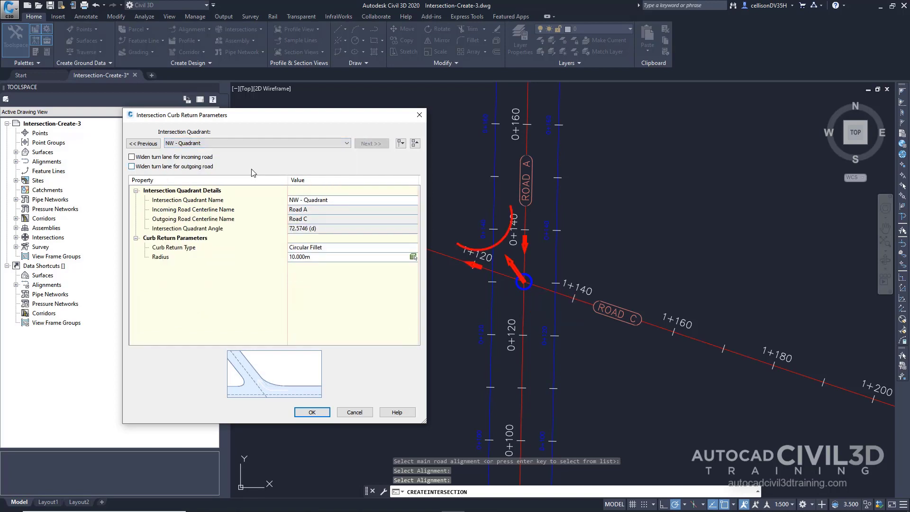
click(202, 157)
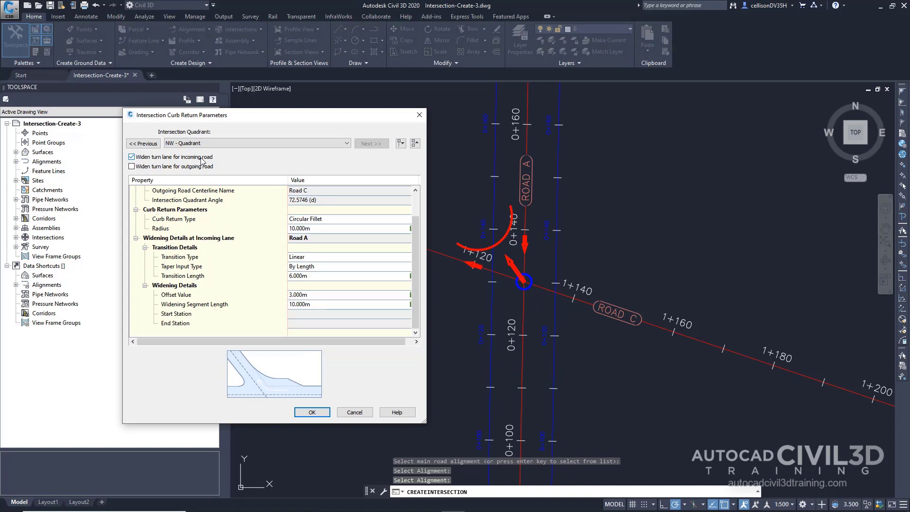
click(309, 412)
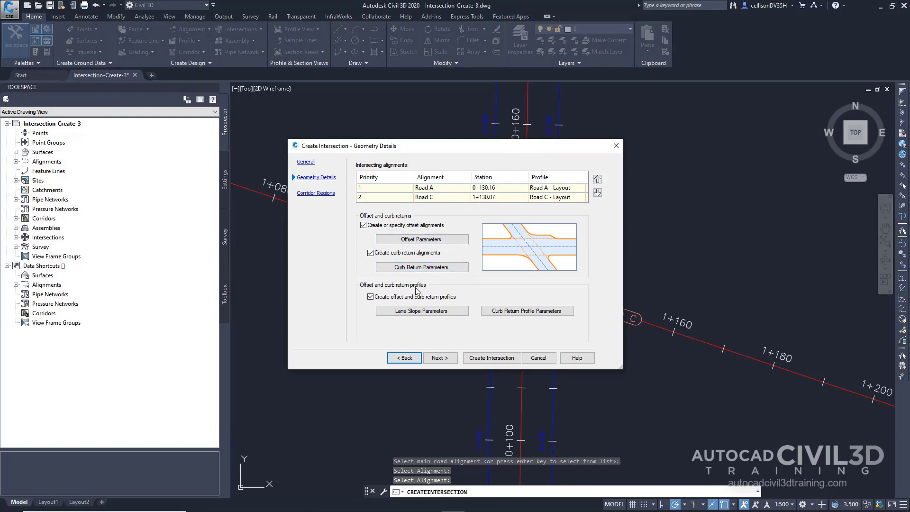
In the lane slope parameters, set Road A's left edge to use the existing profile Road A - -2.000%.
click(448, 312)
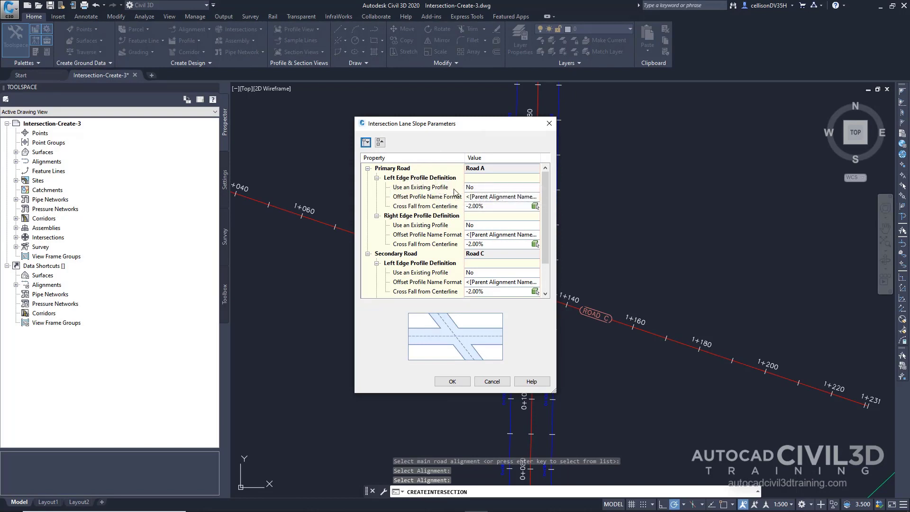
click(492, 188)
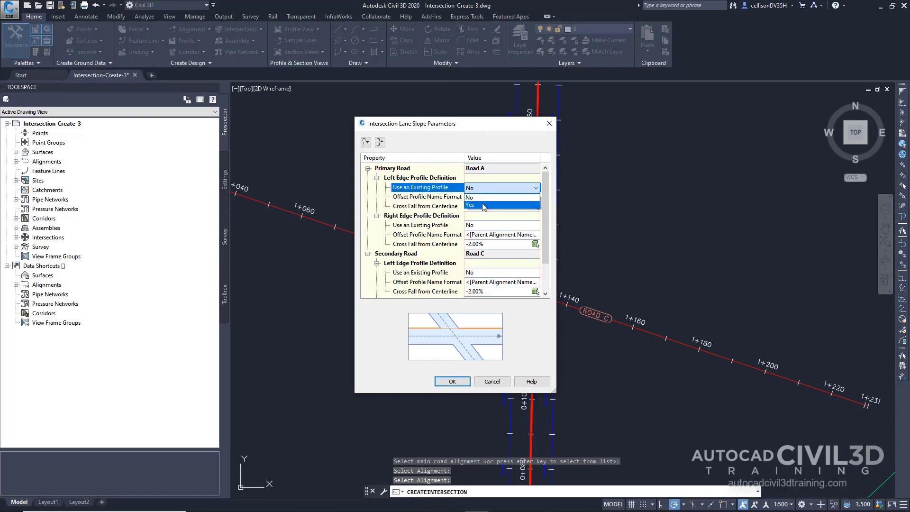
click(484, 205)
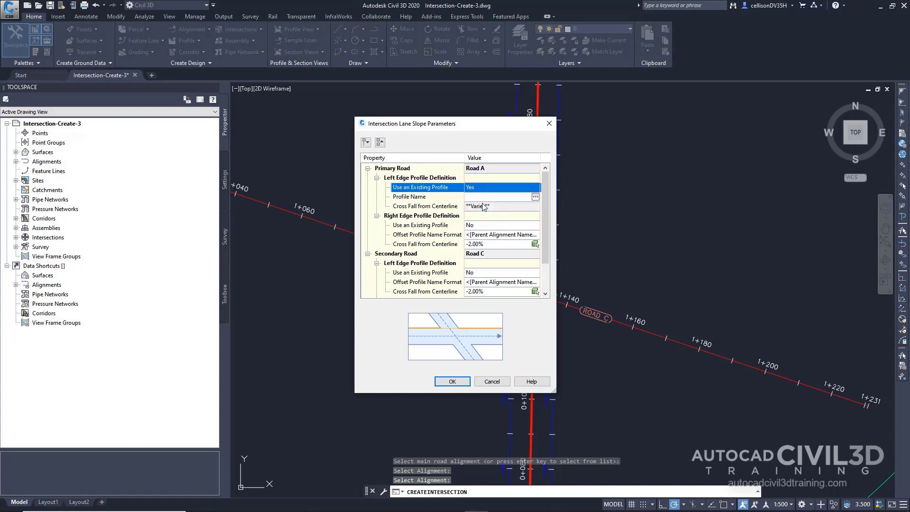
click(535, 197)
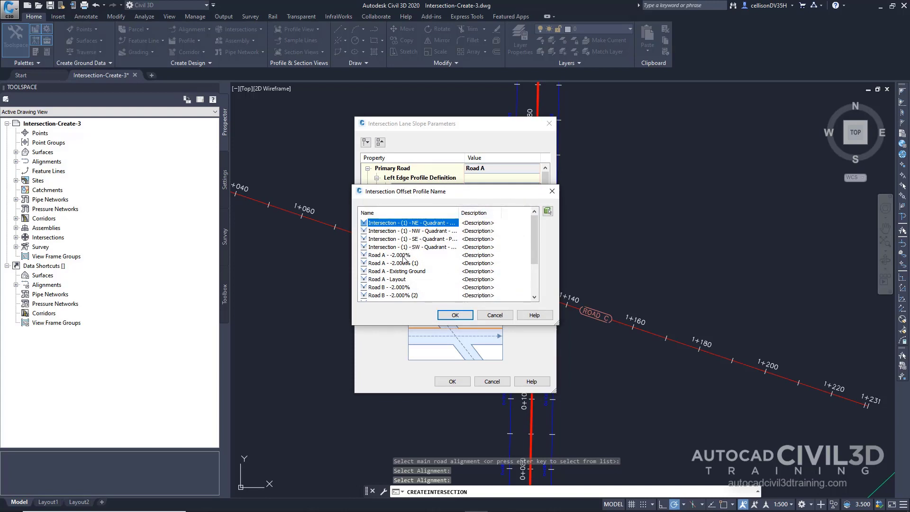
click(402, 255)
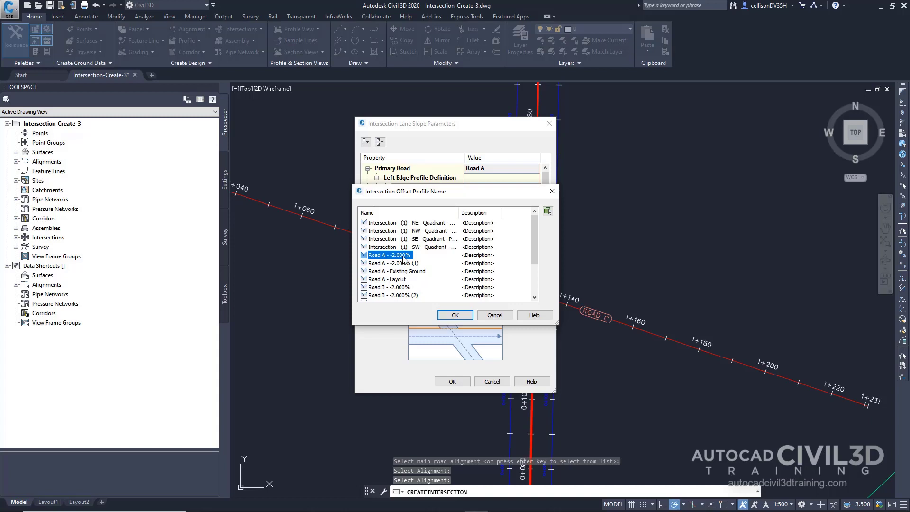
click(455, 316)
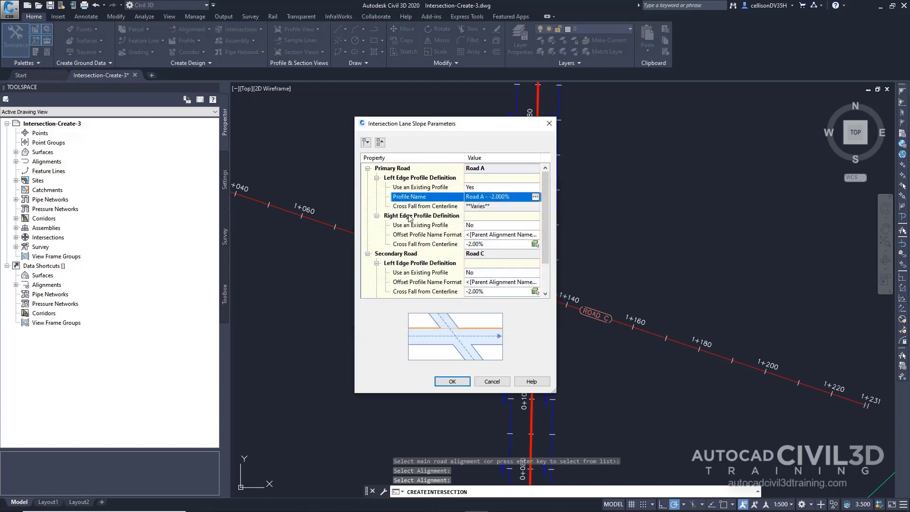
Set Road A's right edge to use the existing profile Road A - -2.000% (1), and accept the lane slope parameters.
click(474, 226)
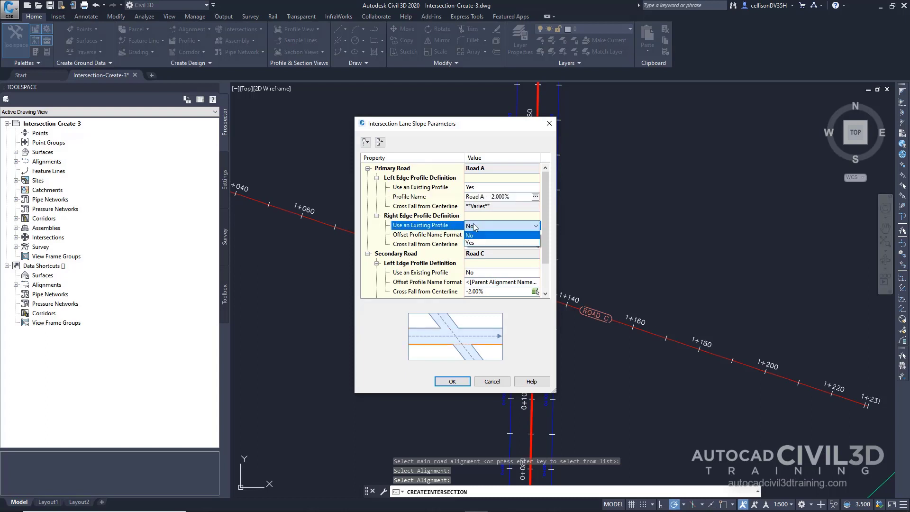
click(475, 243)
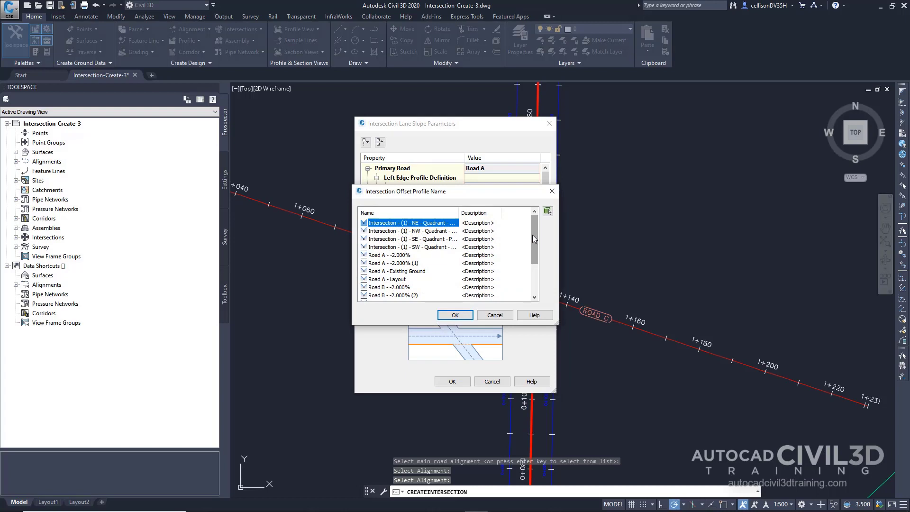
click(416, 264)
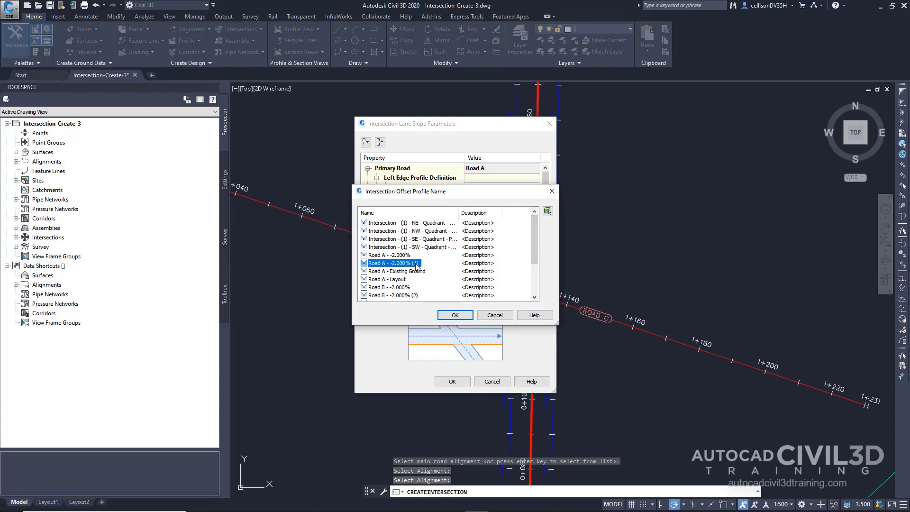
click(454, 316)
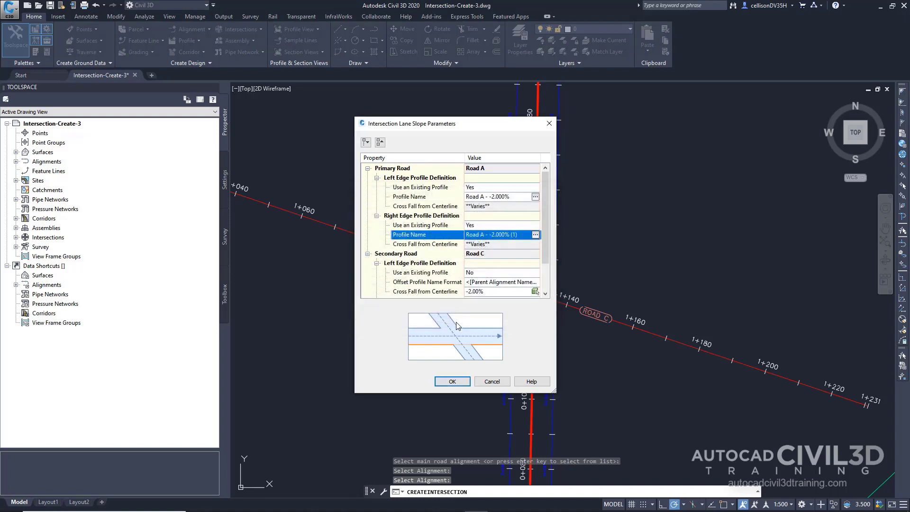
click(452, 382)
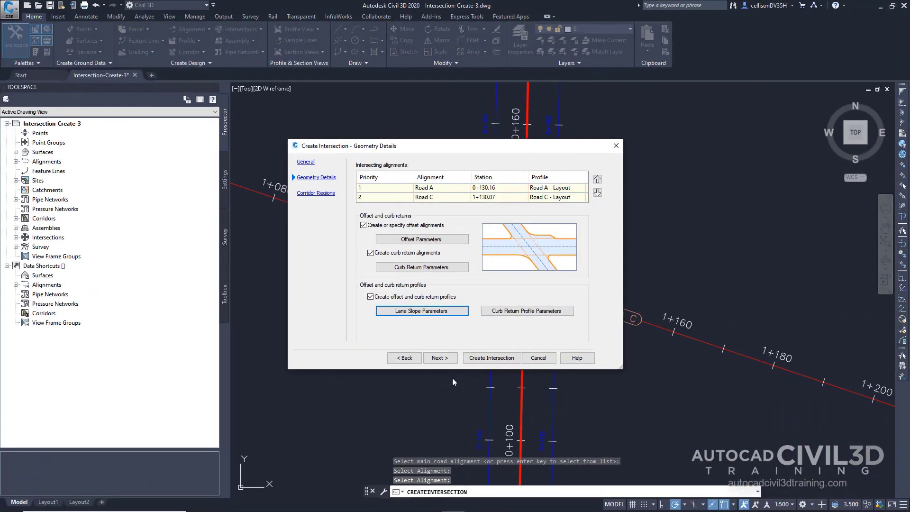
In the corridor regions settings, enable creating corridors in the intersection area and add them to the existing Corridor - (1).
click(447, 359)
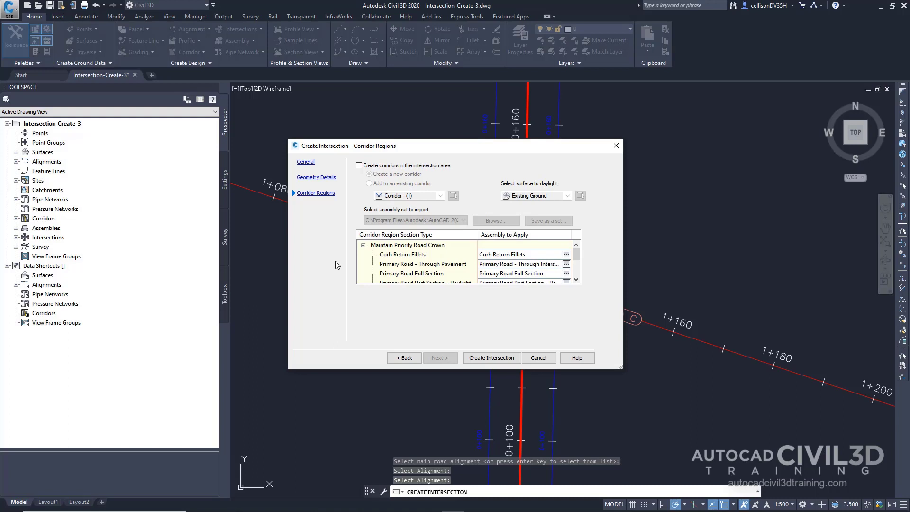
click(358, 166)
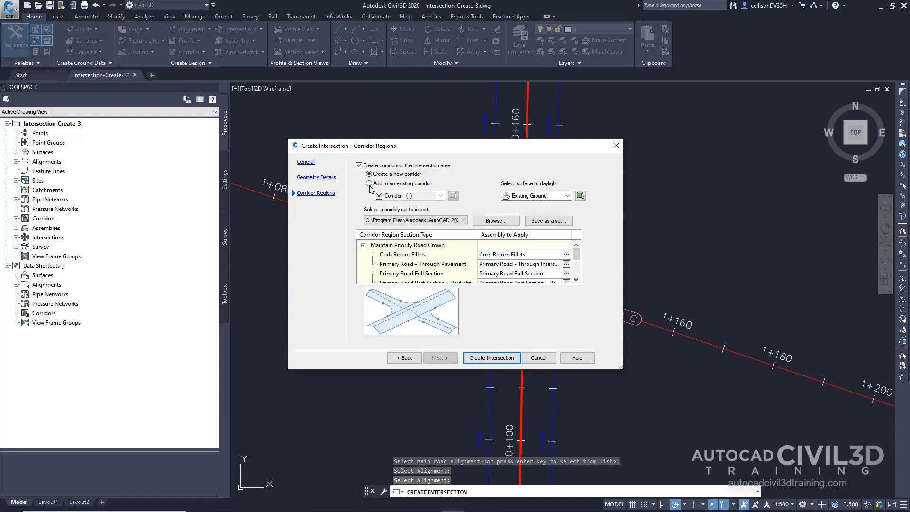
click(369, 184)
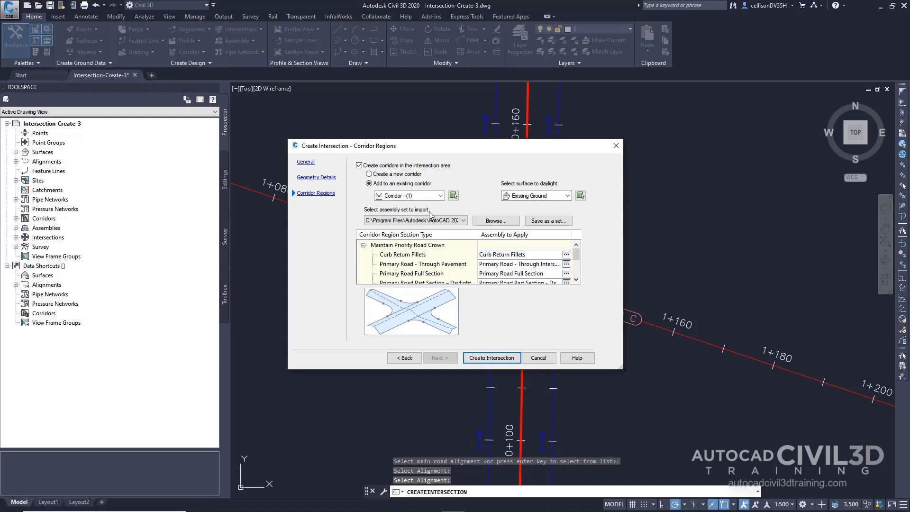
Load the assembly set file _Autodesk (Metric) Assembly Sets.xml for the intersection's corridor regions.
click(492, 221)
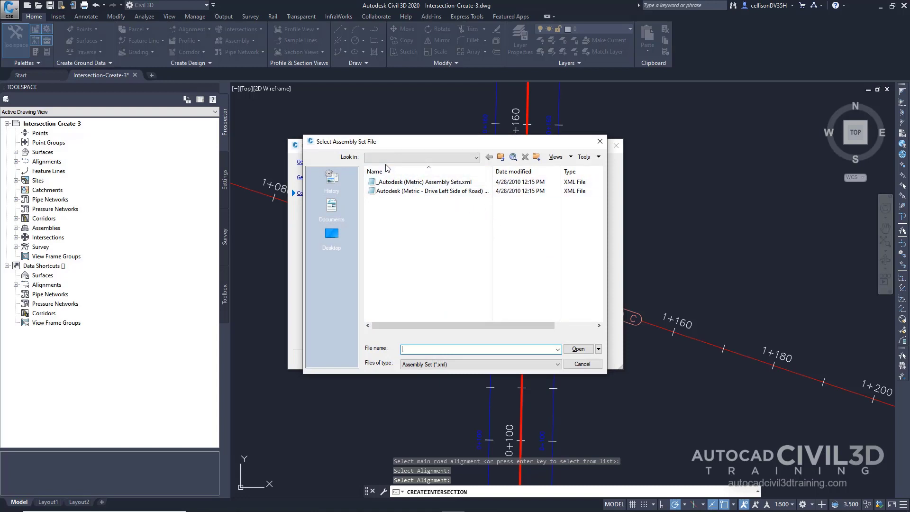
click(440, 182)
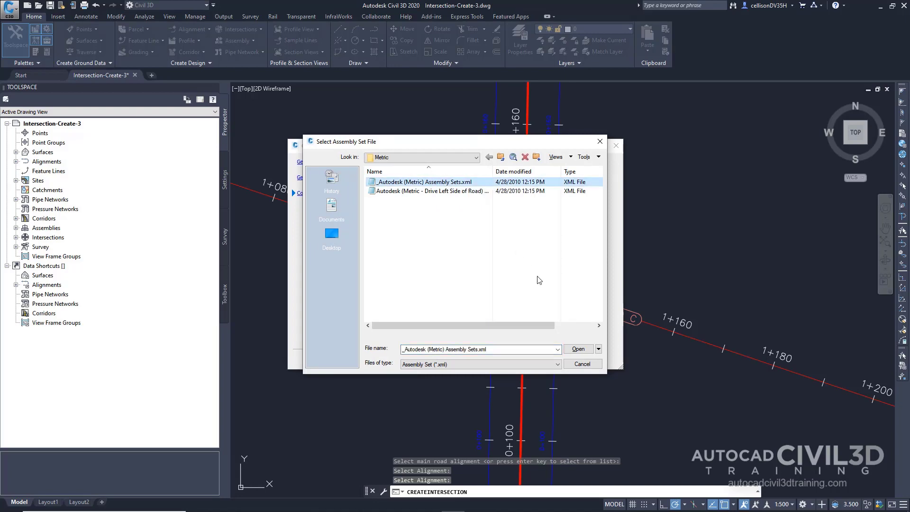
click(578, 349)
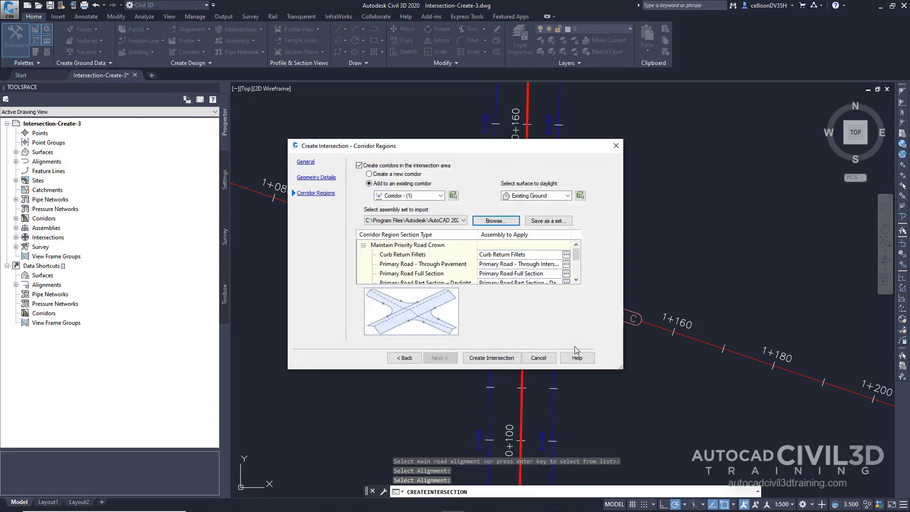